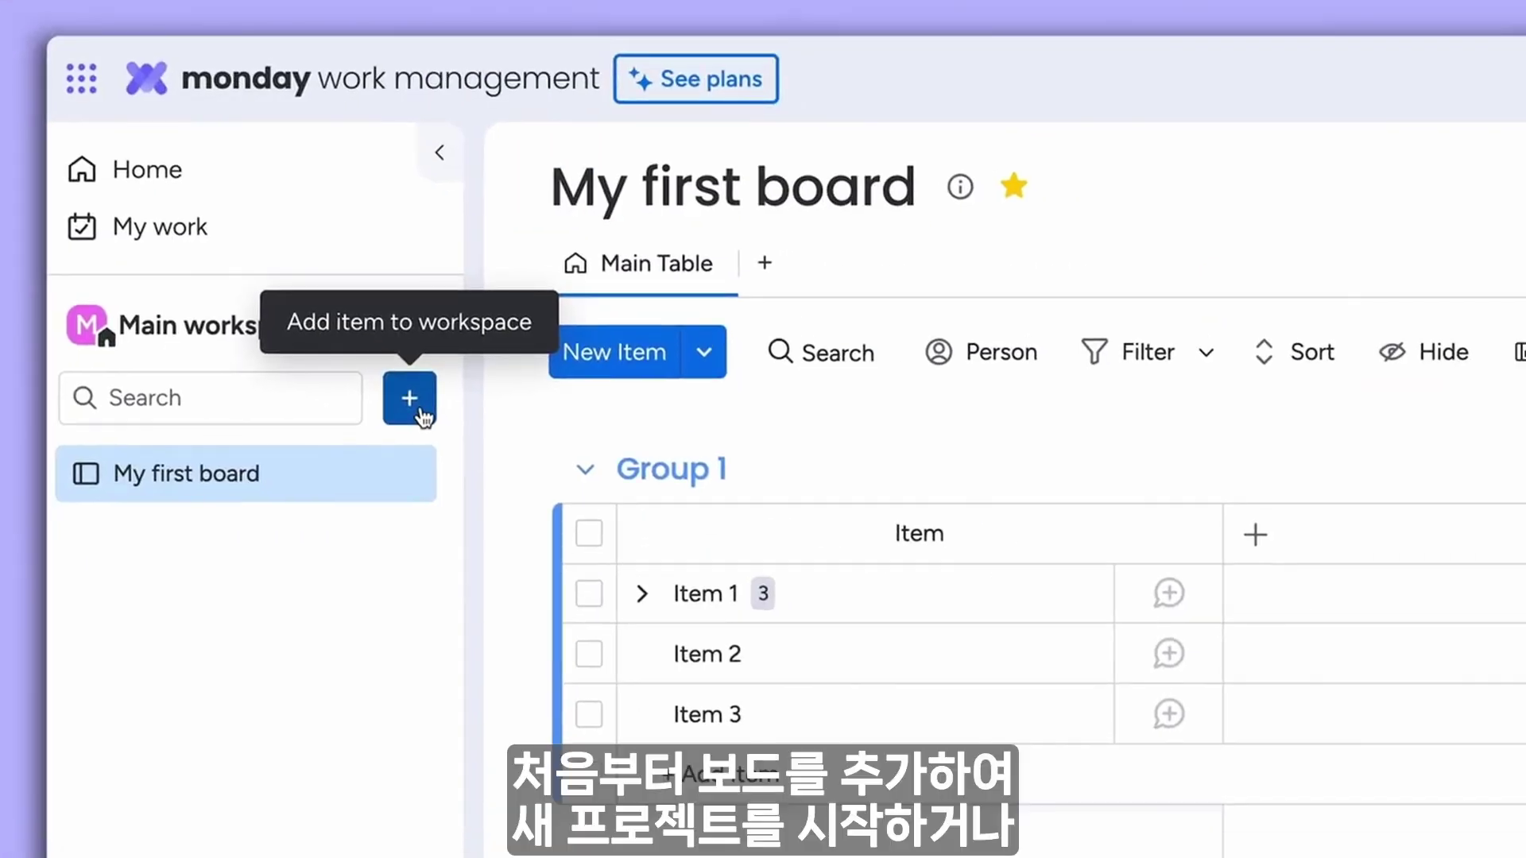
Step: Open the Digital asset management template from the board templates and collapse Item 1's subitems
click(410, 398)
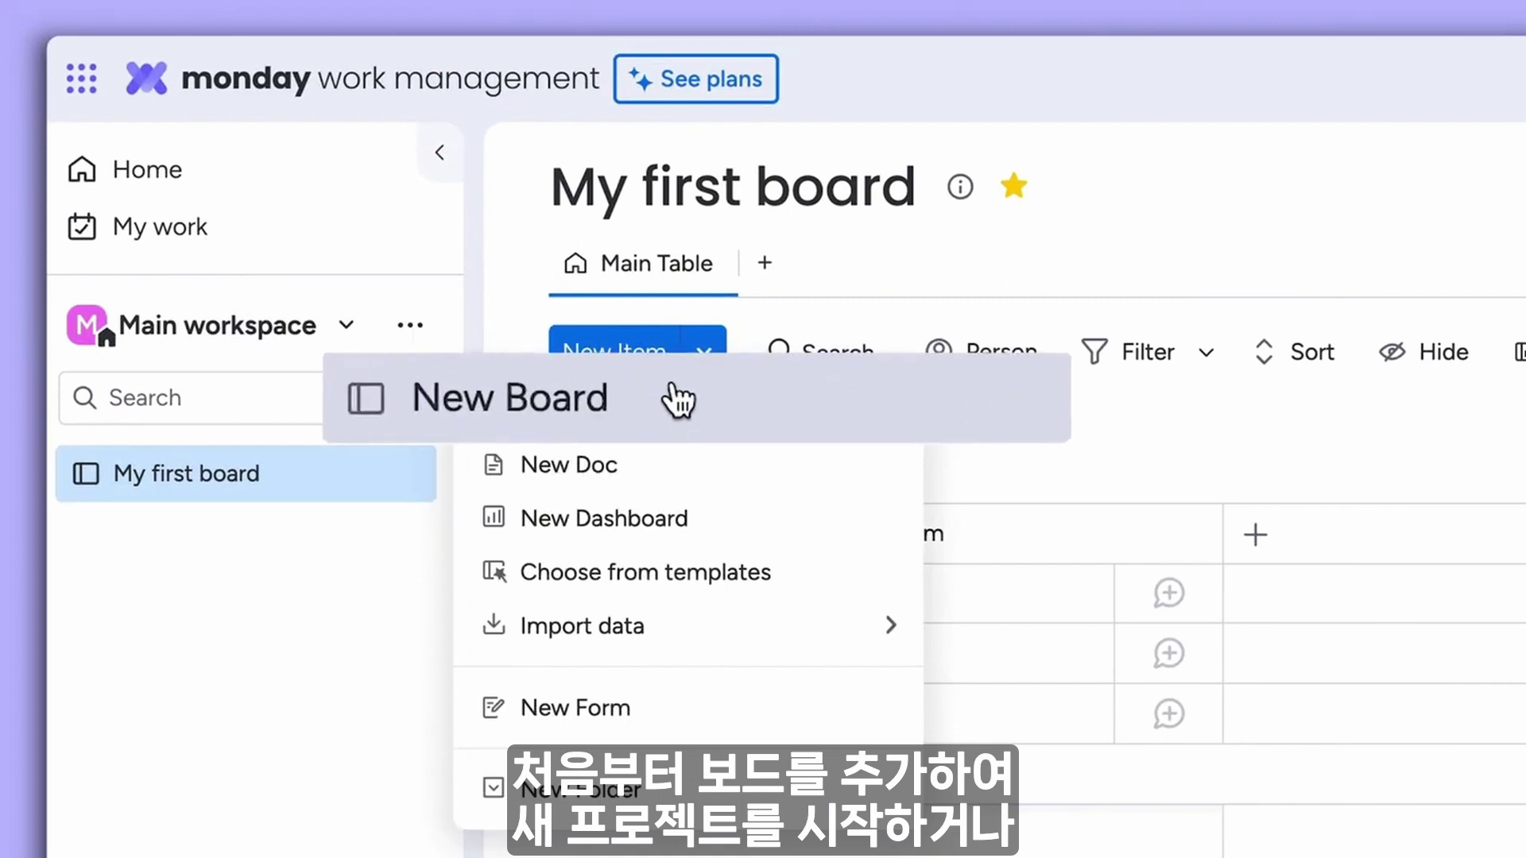
click(800, 576)
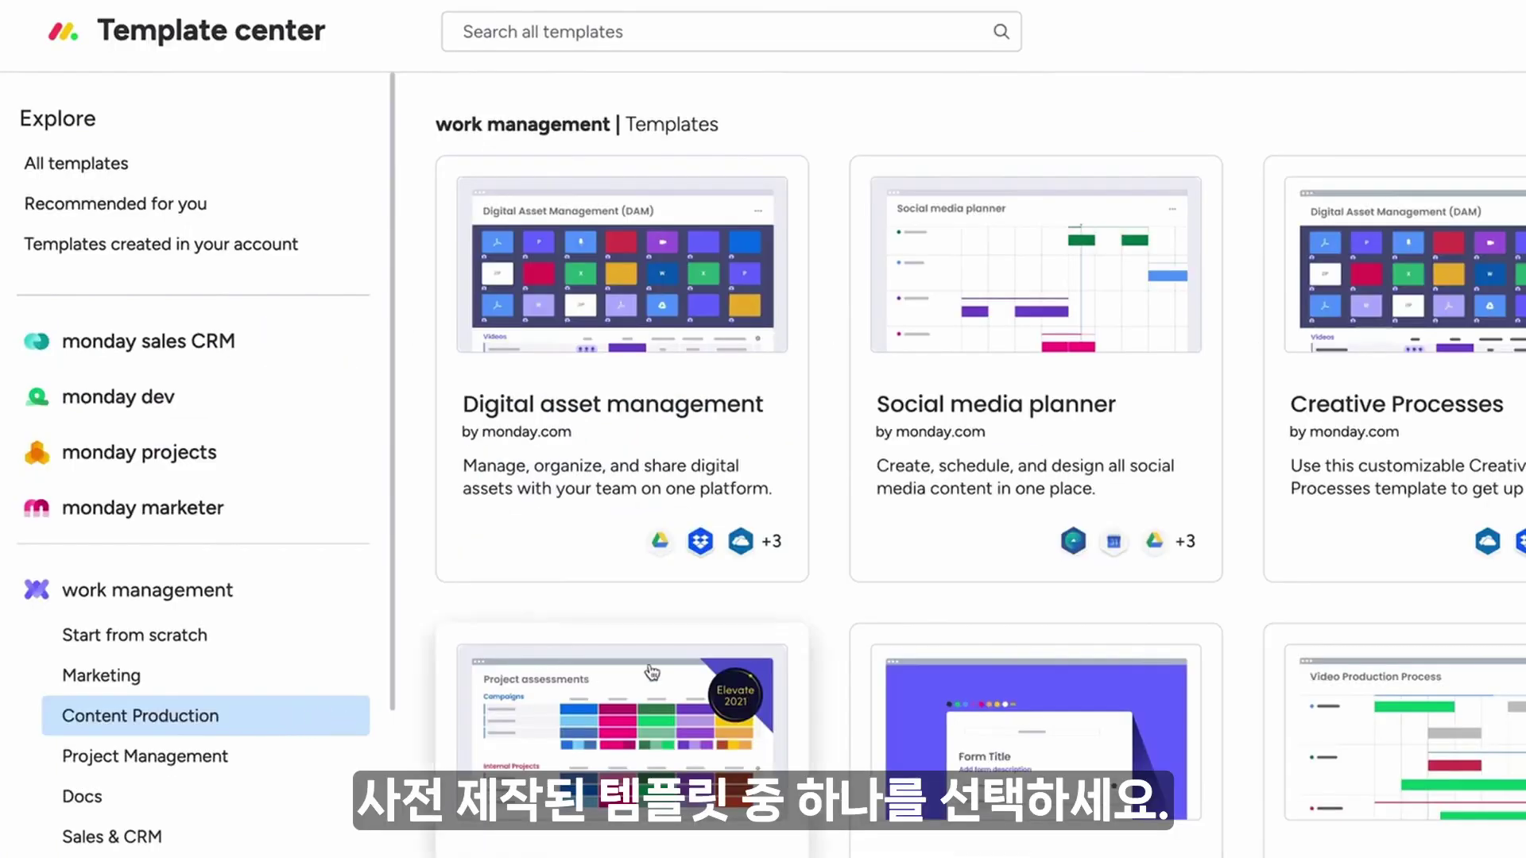
click(761, 446)
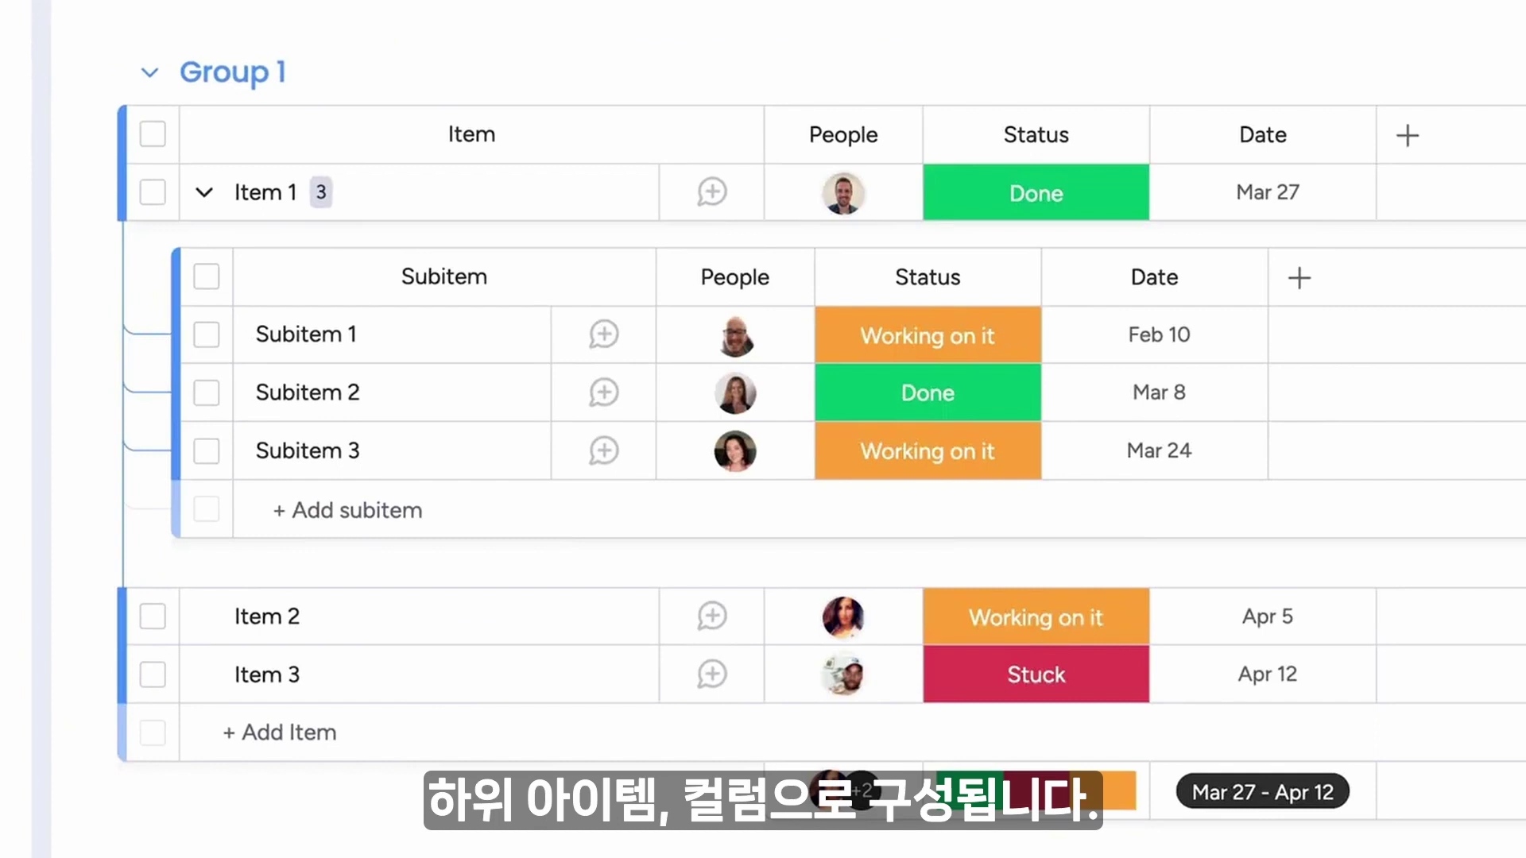
click(205, 194)
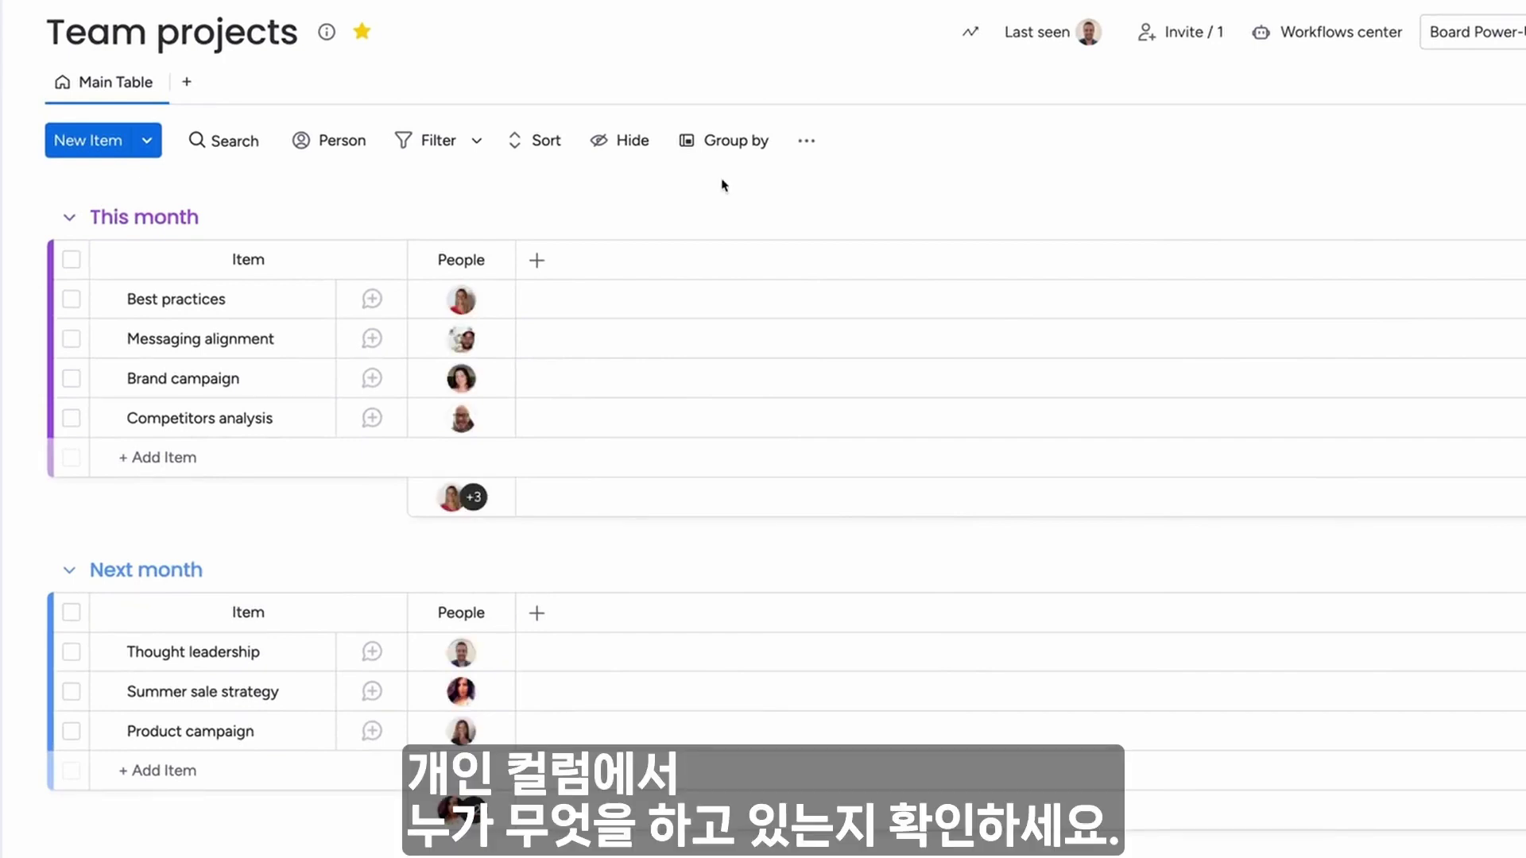
Step: Add a Timeline column, then an Email column from the Column Center, to the board
click(537, 260)
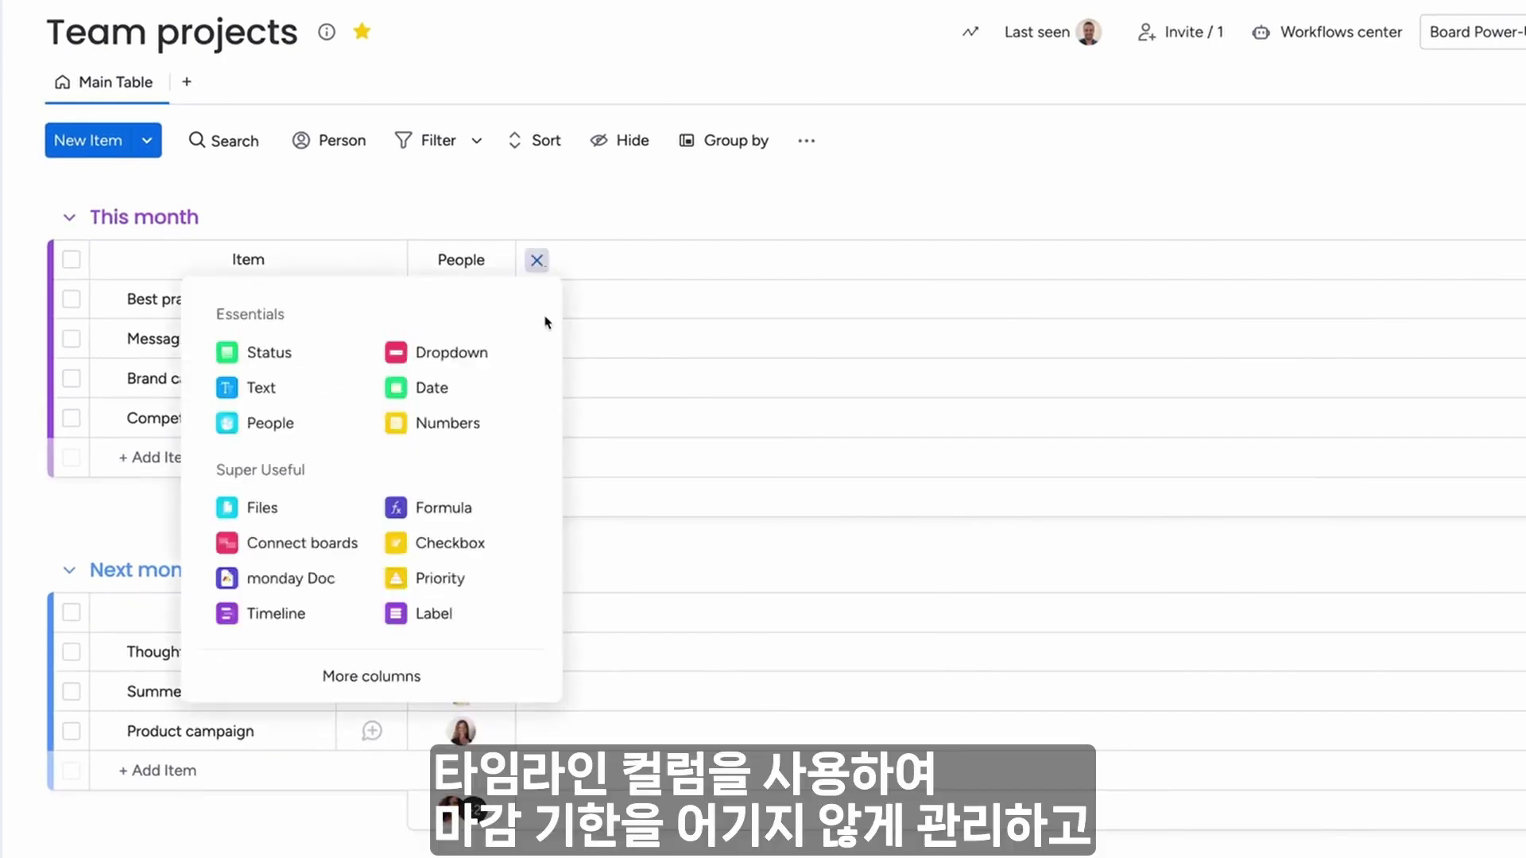
click(358, 606)
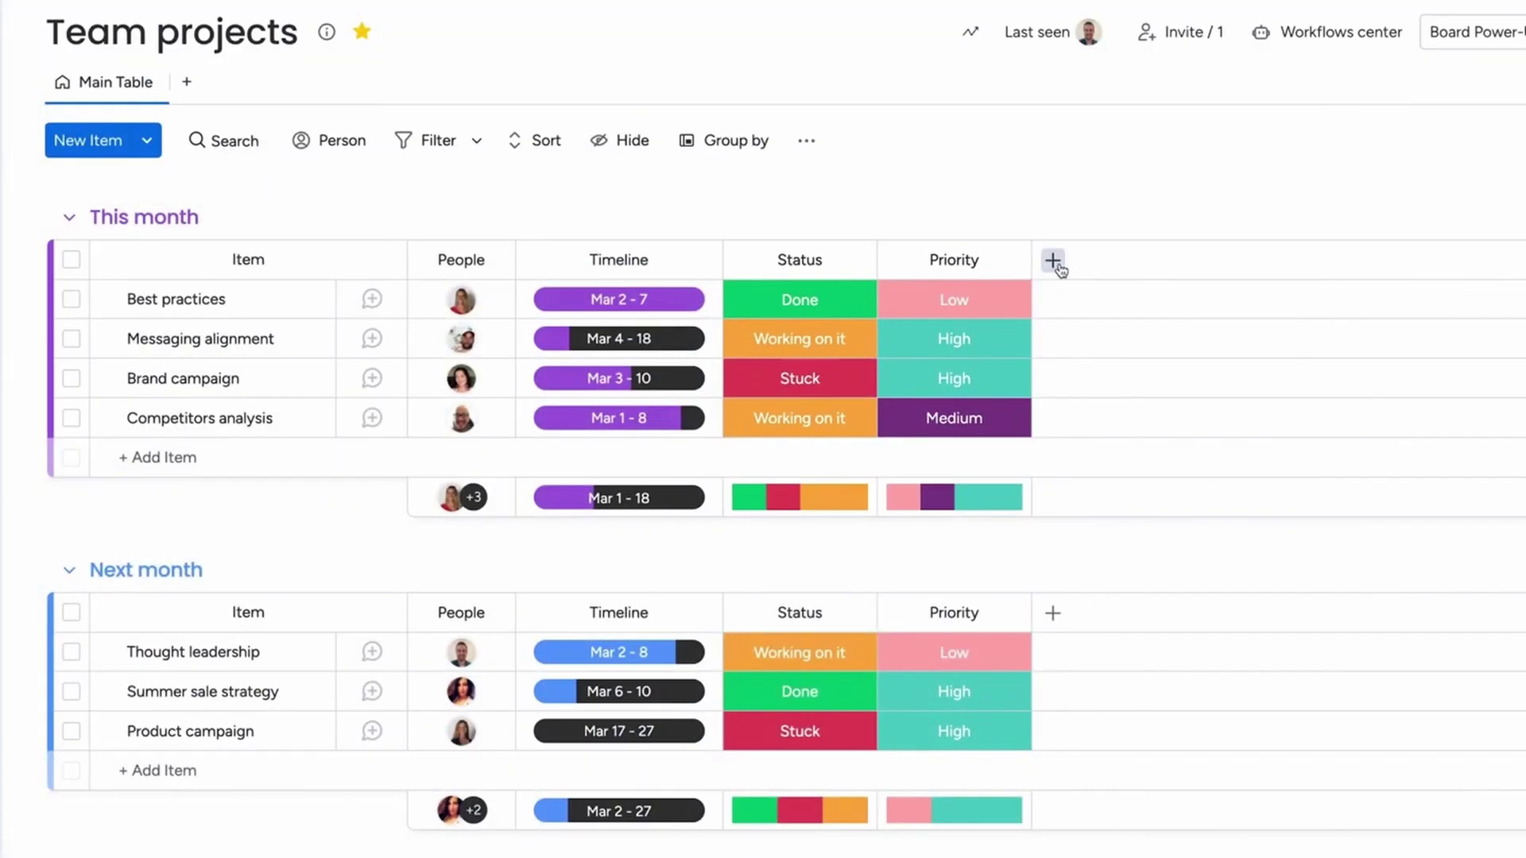
click(1052, 260)
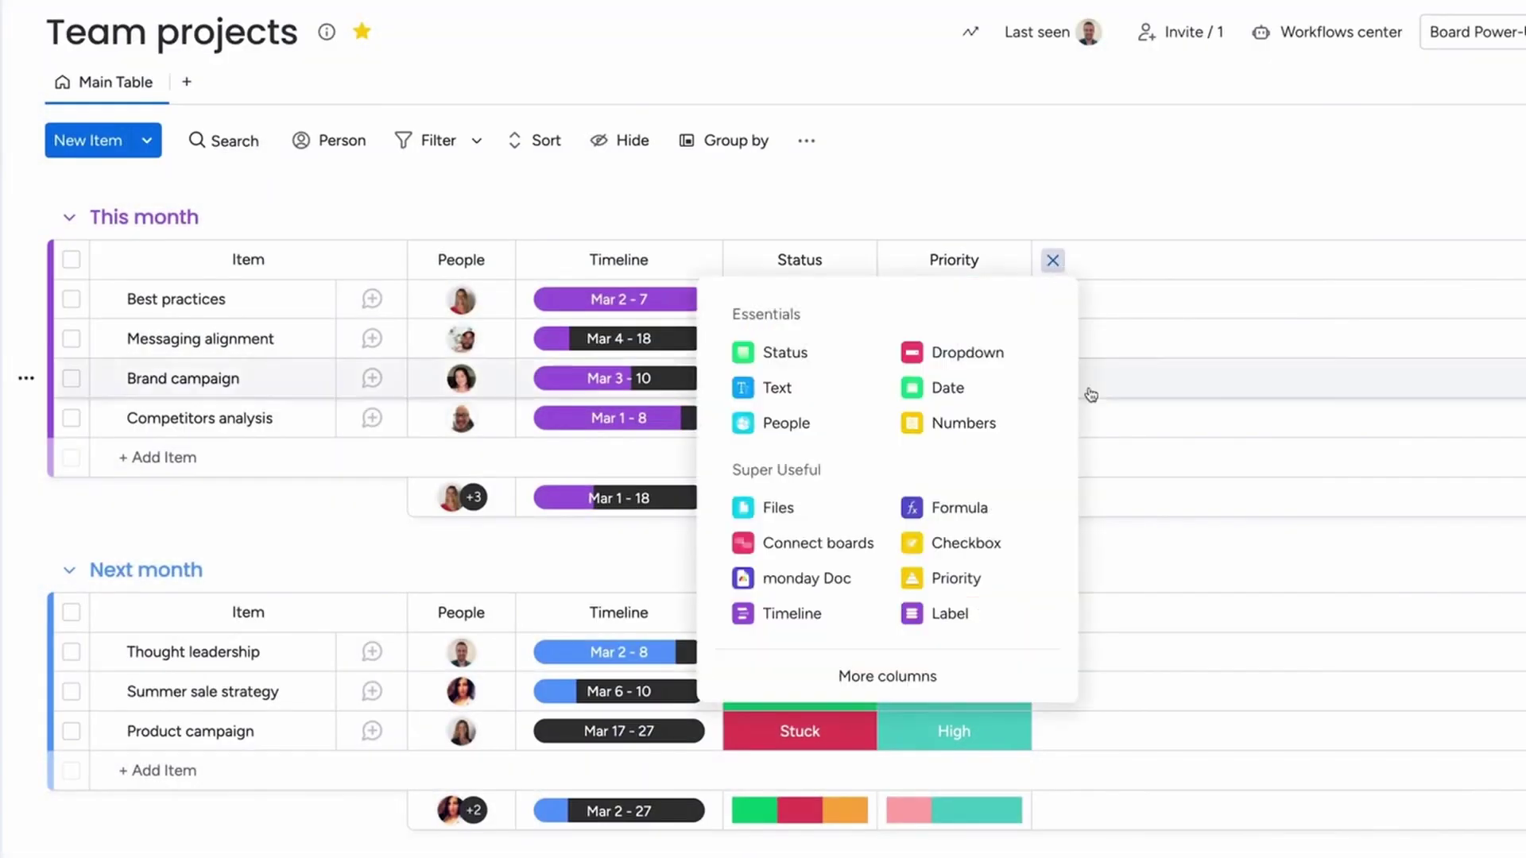
click(988, 684)
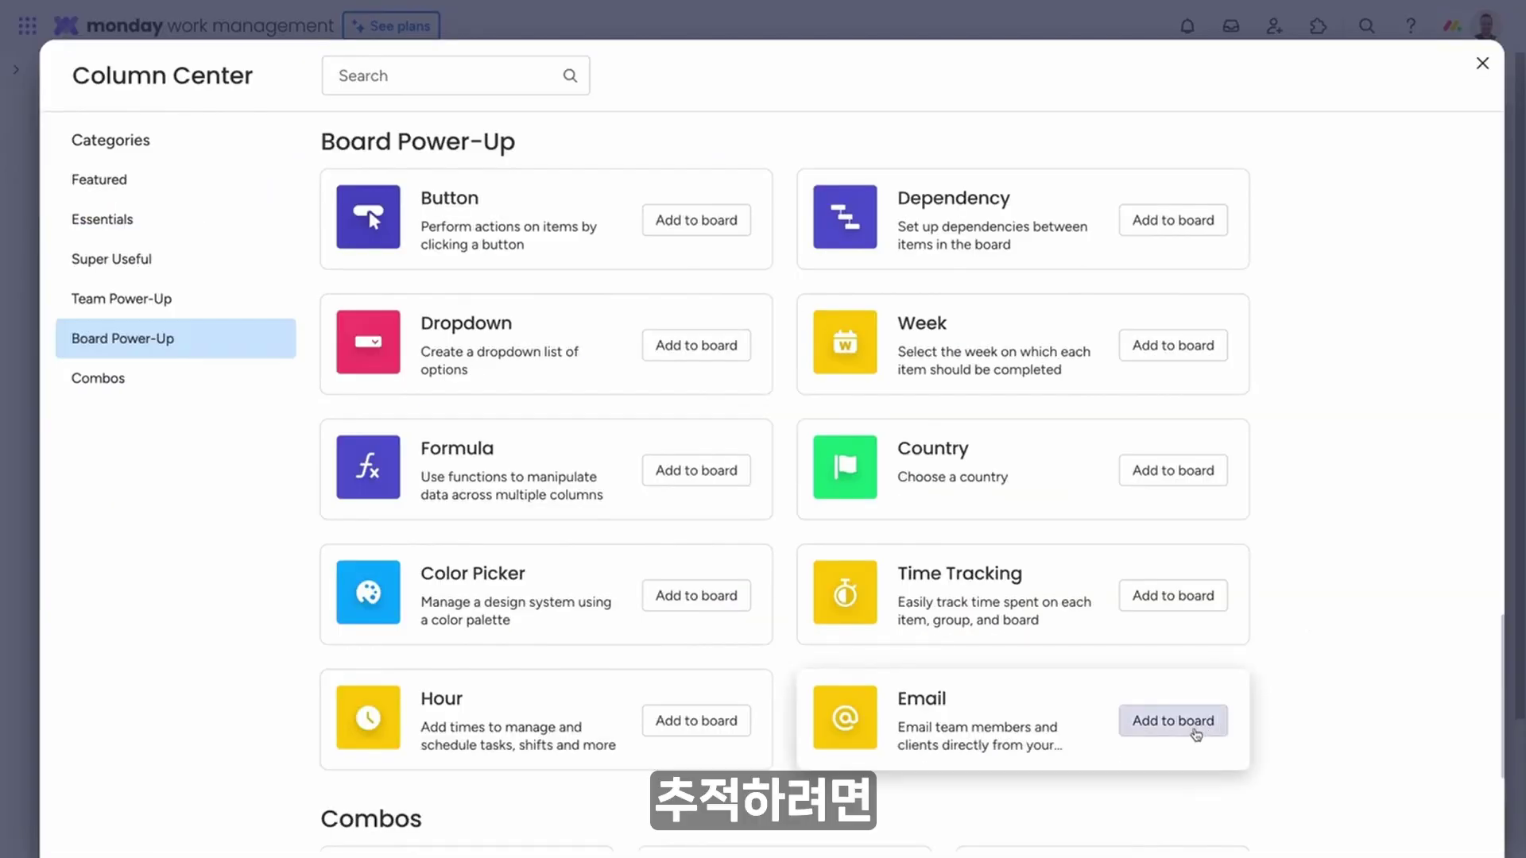
click(1173, 720)
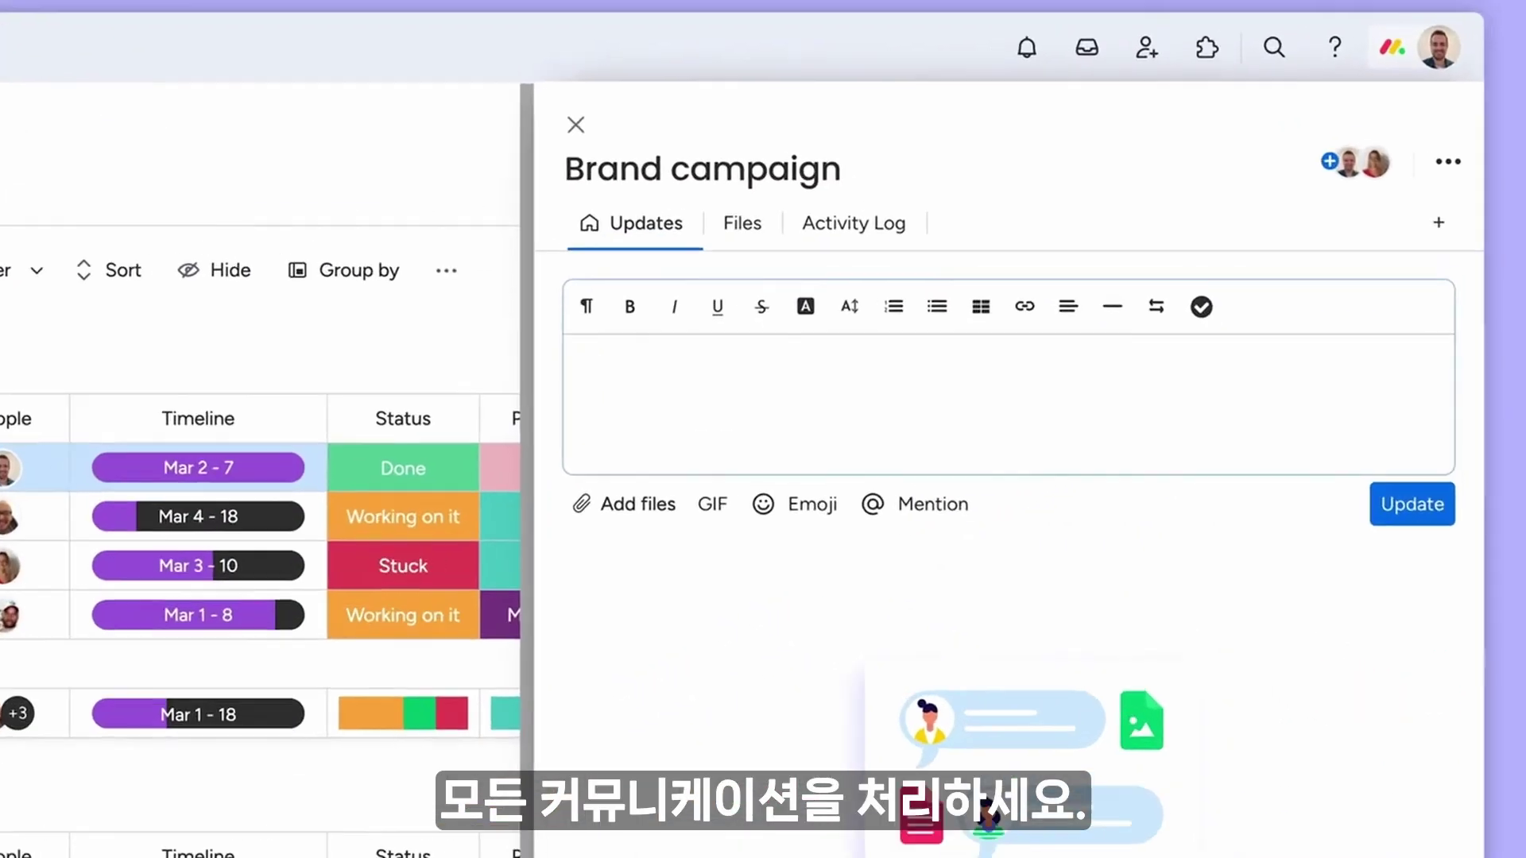
Step: Post an update on Brand campaign asking a mentioned teammate to take a look, with an image attached
key(Return)
key(ctrl+b)
text(Could)
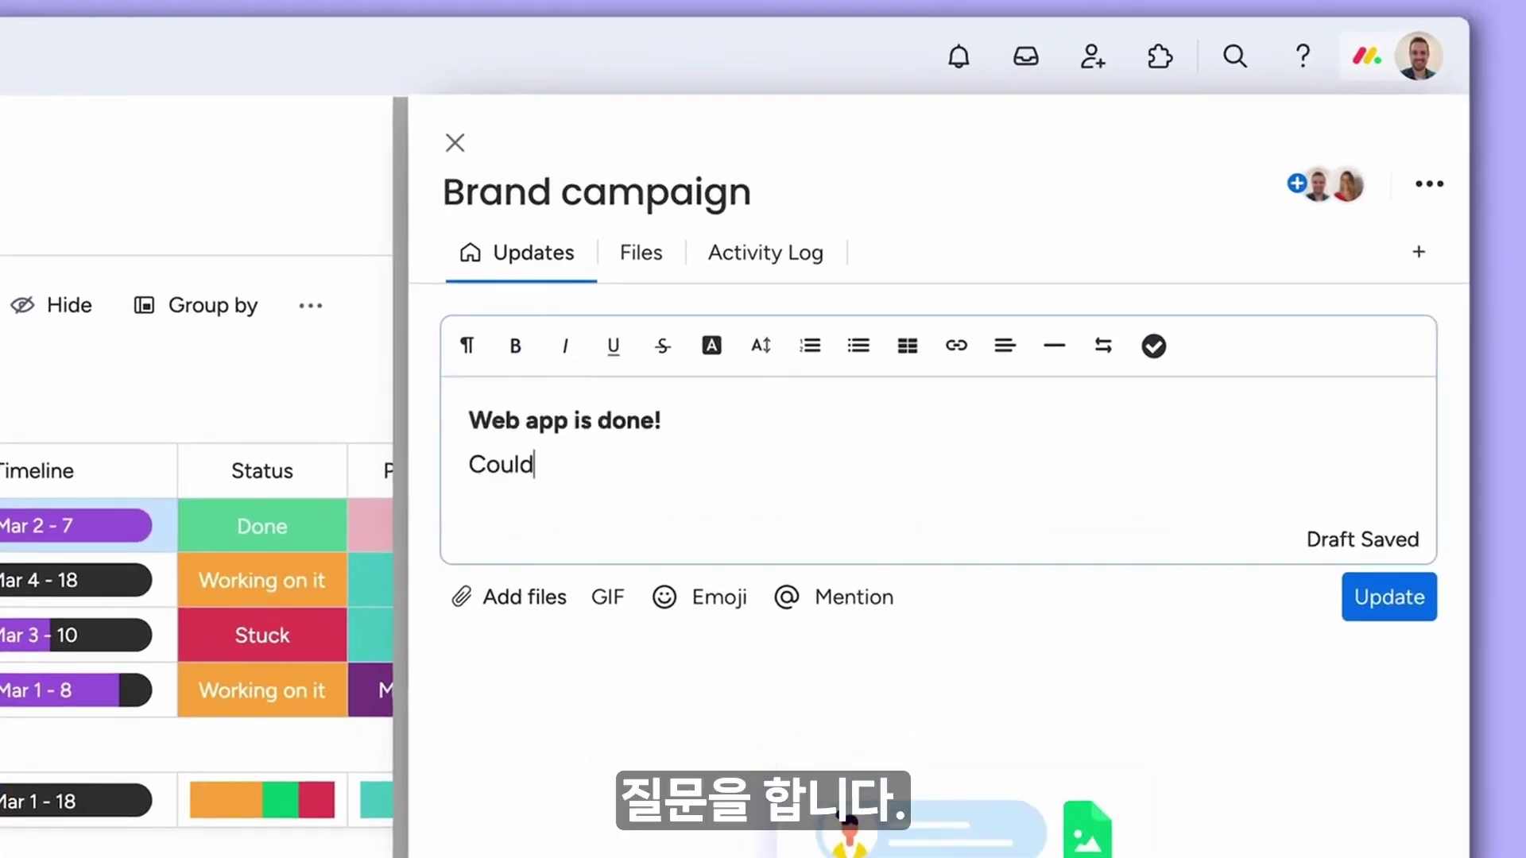
text( you take a look, @noy)
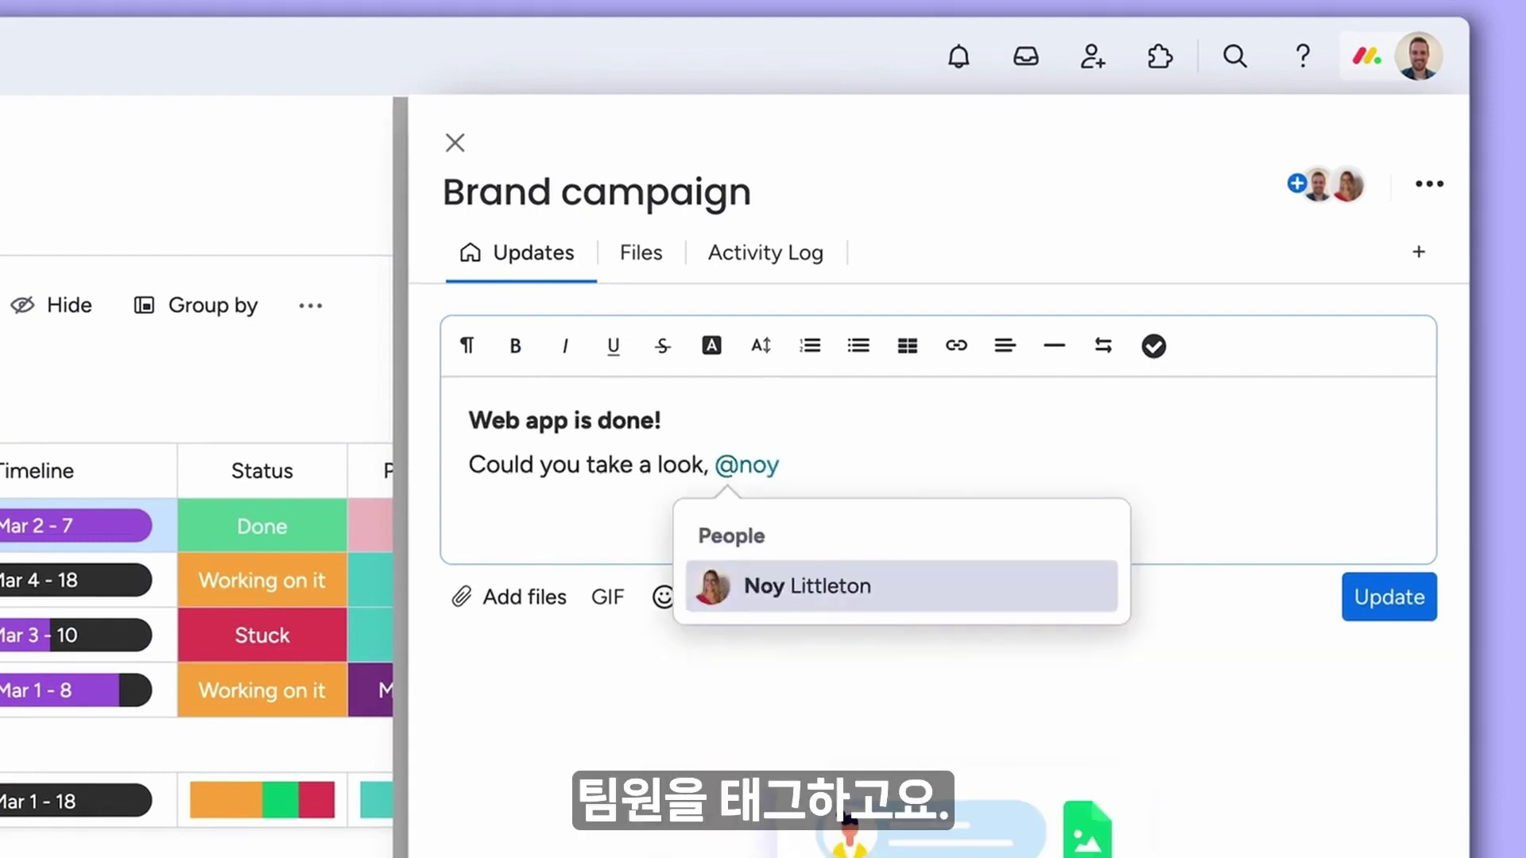
key(Return)
text(?)
click(535, 607)
click(681, 668)
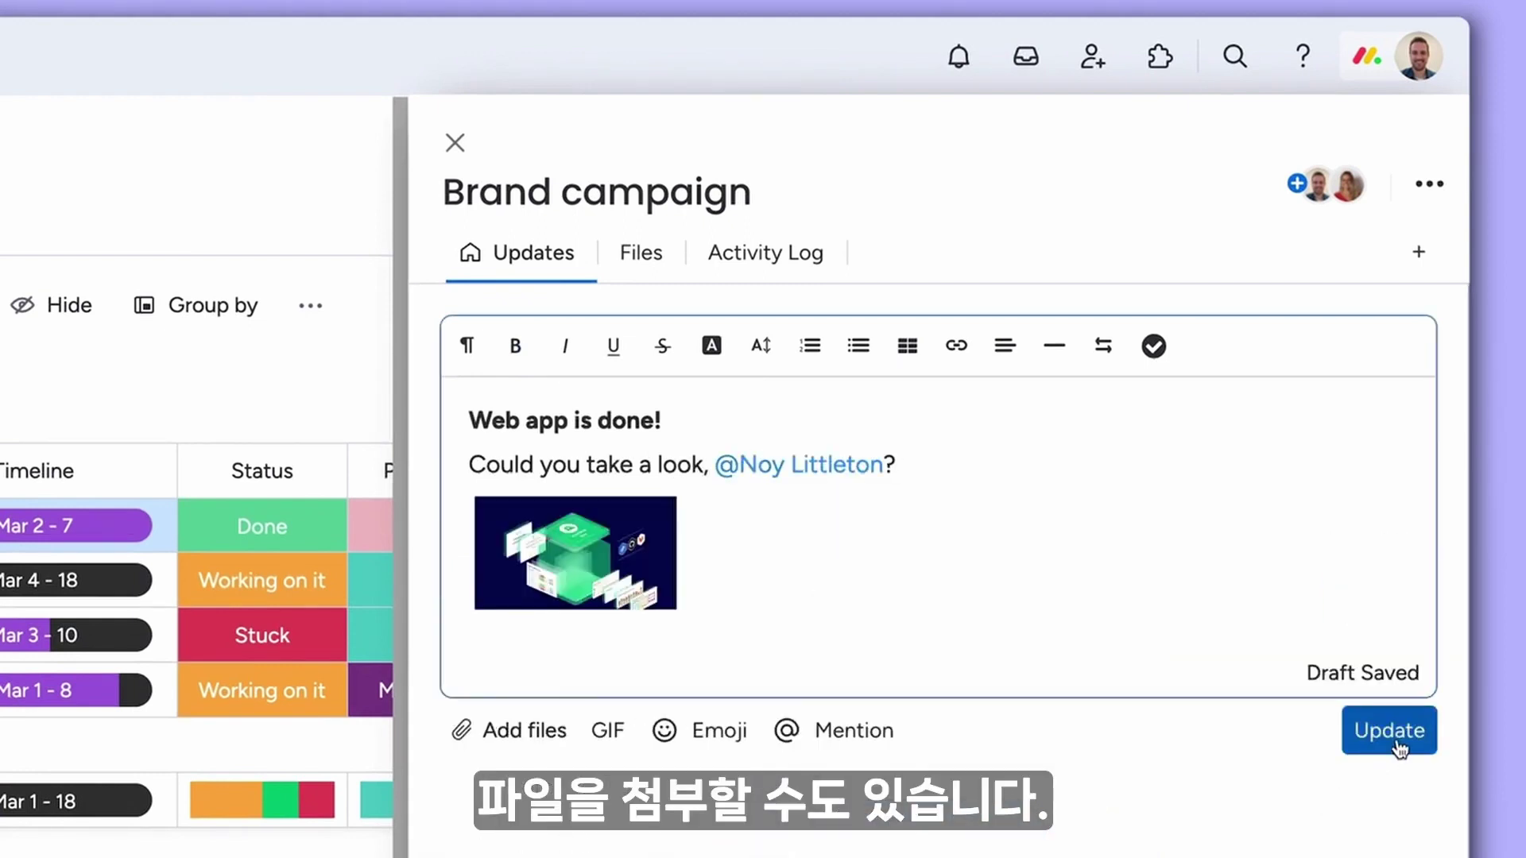
click(1391, 731)
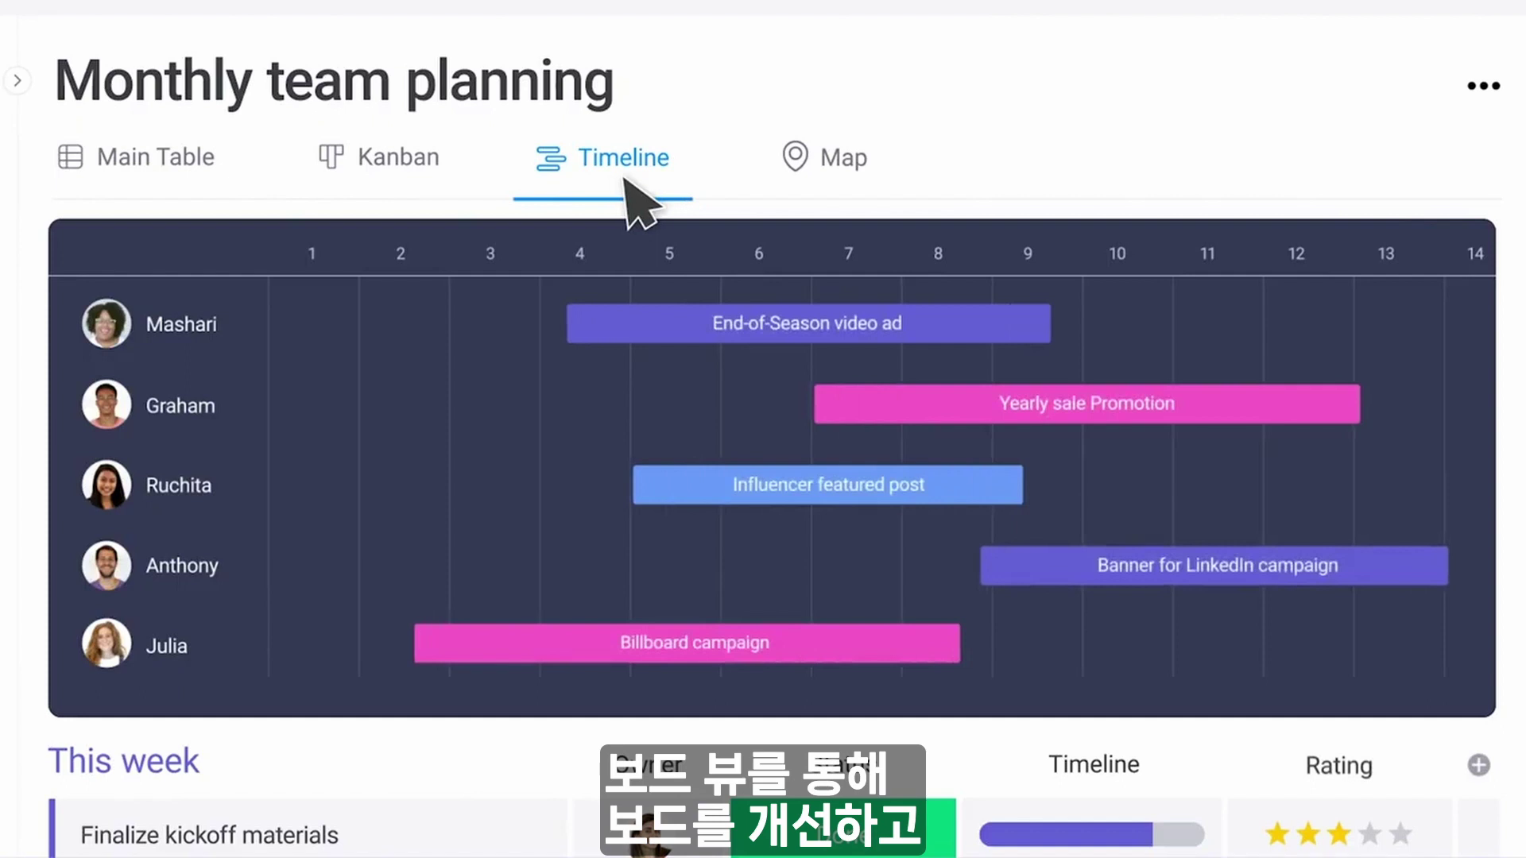
Step: View the Client intake board as a map, chart and files gallery, then open Views Center
click(844, 183)
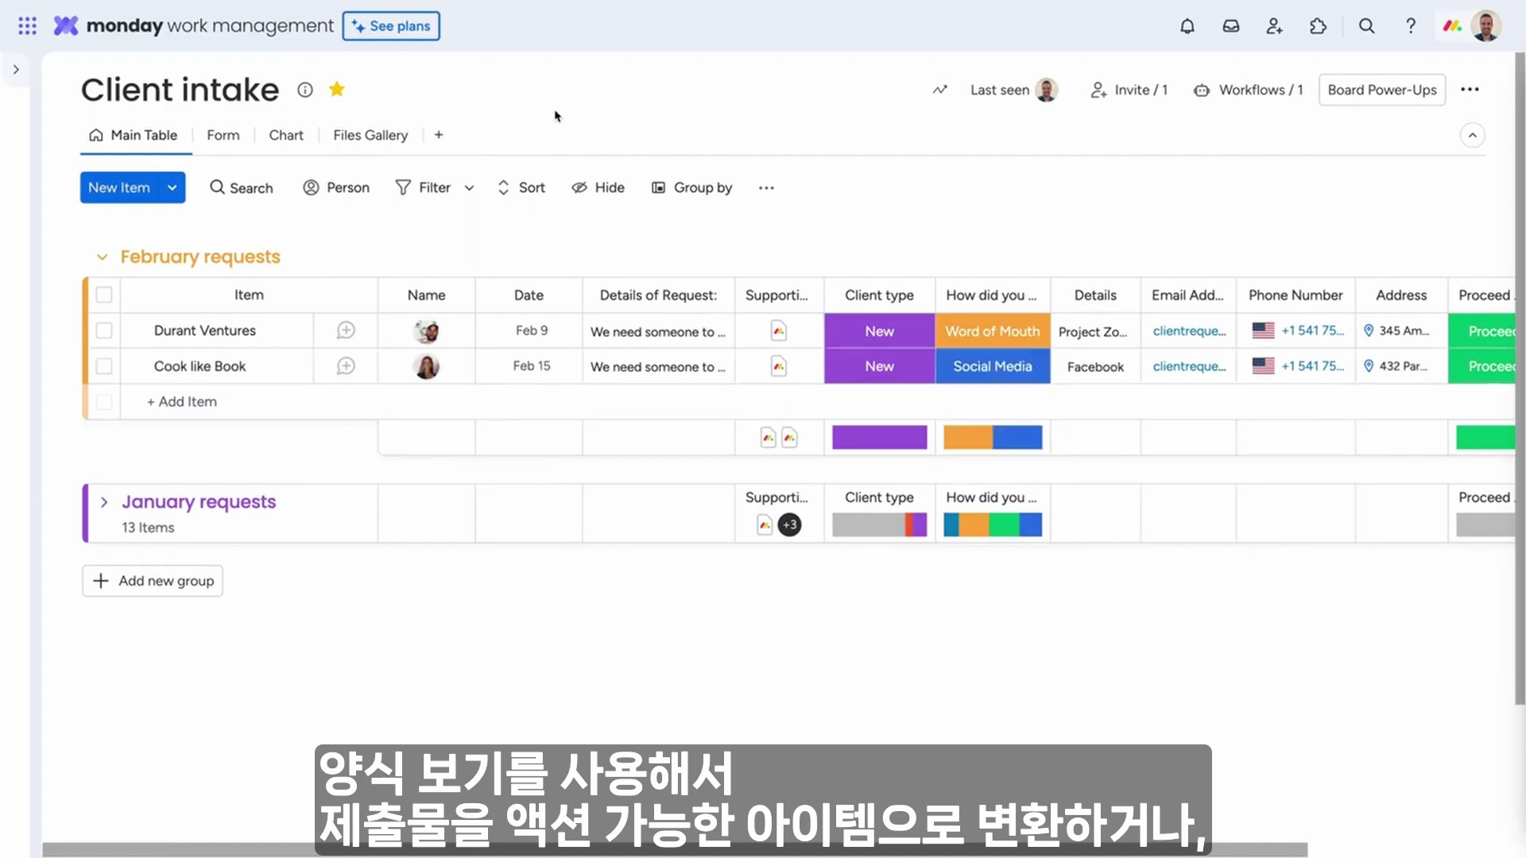
click(280, 137)
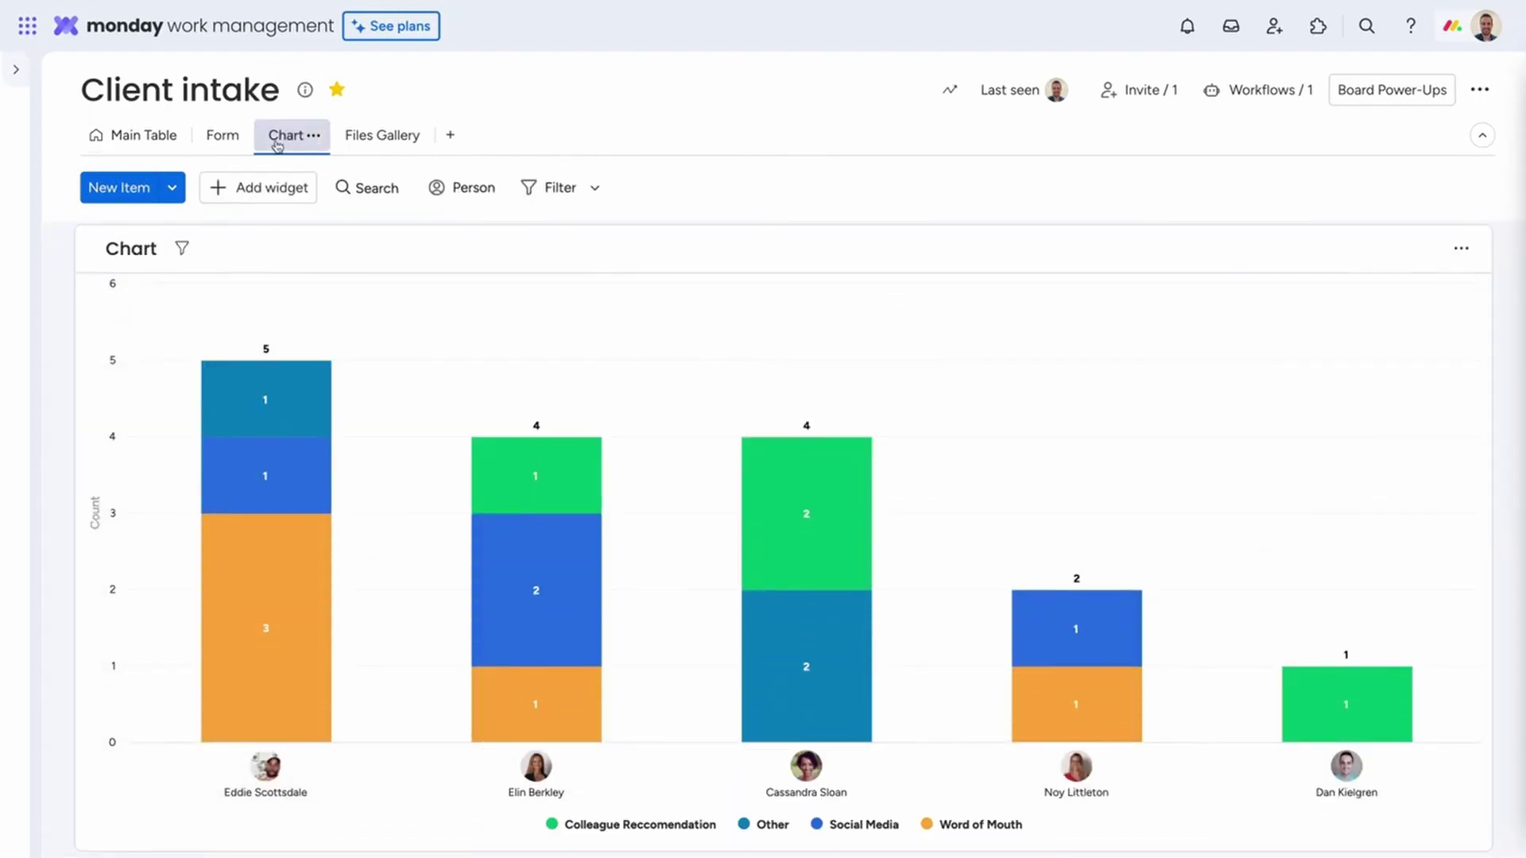
click(383, 149)
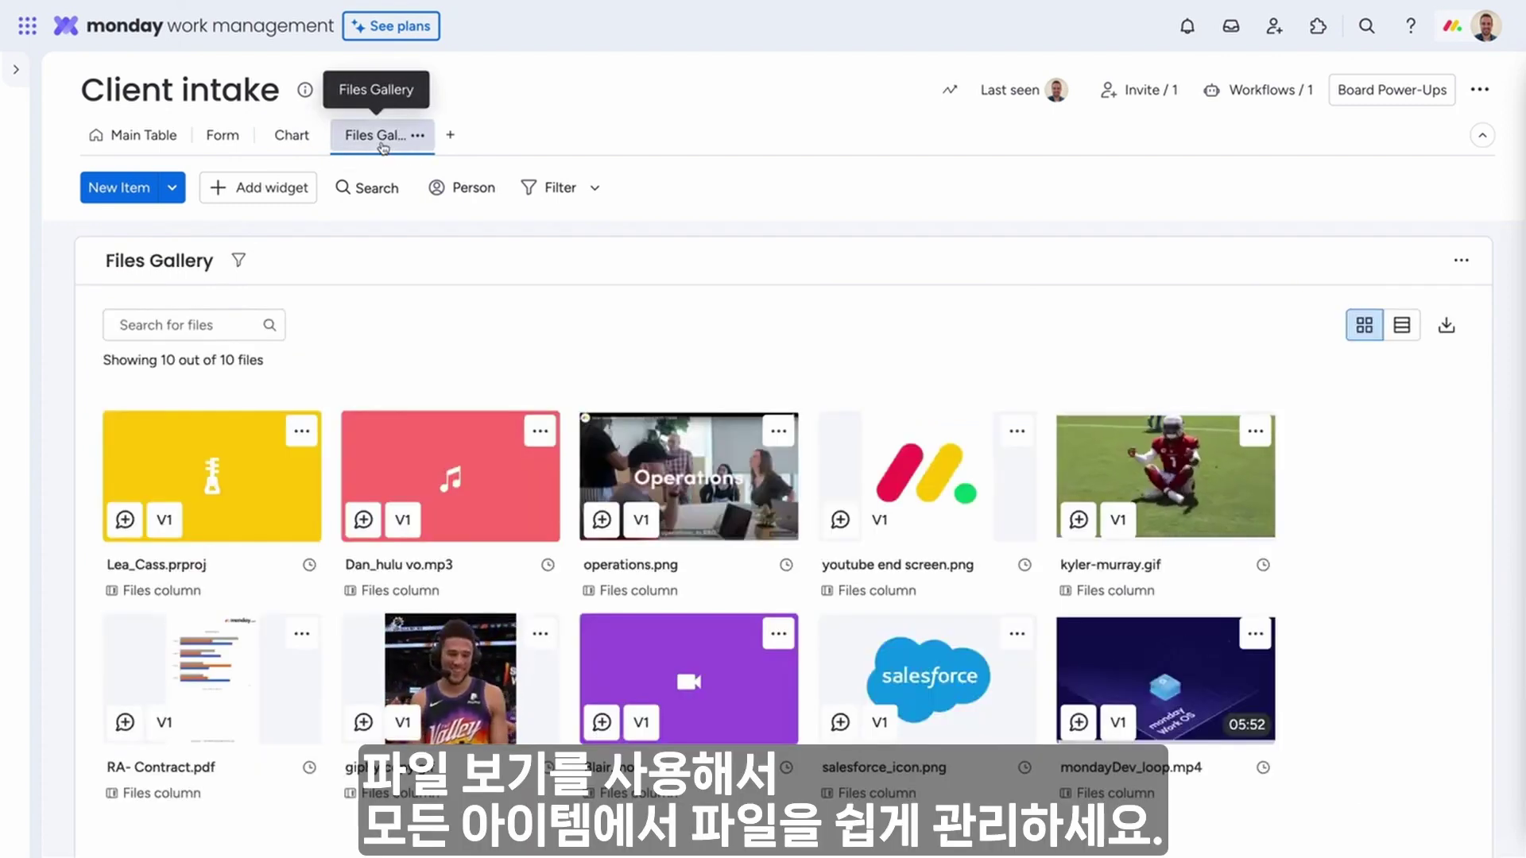
click(449, 135)
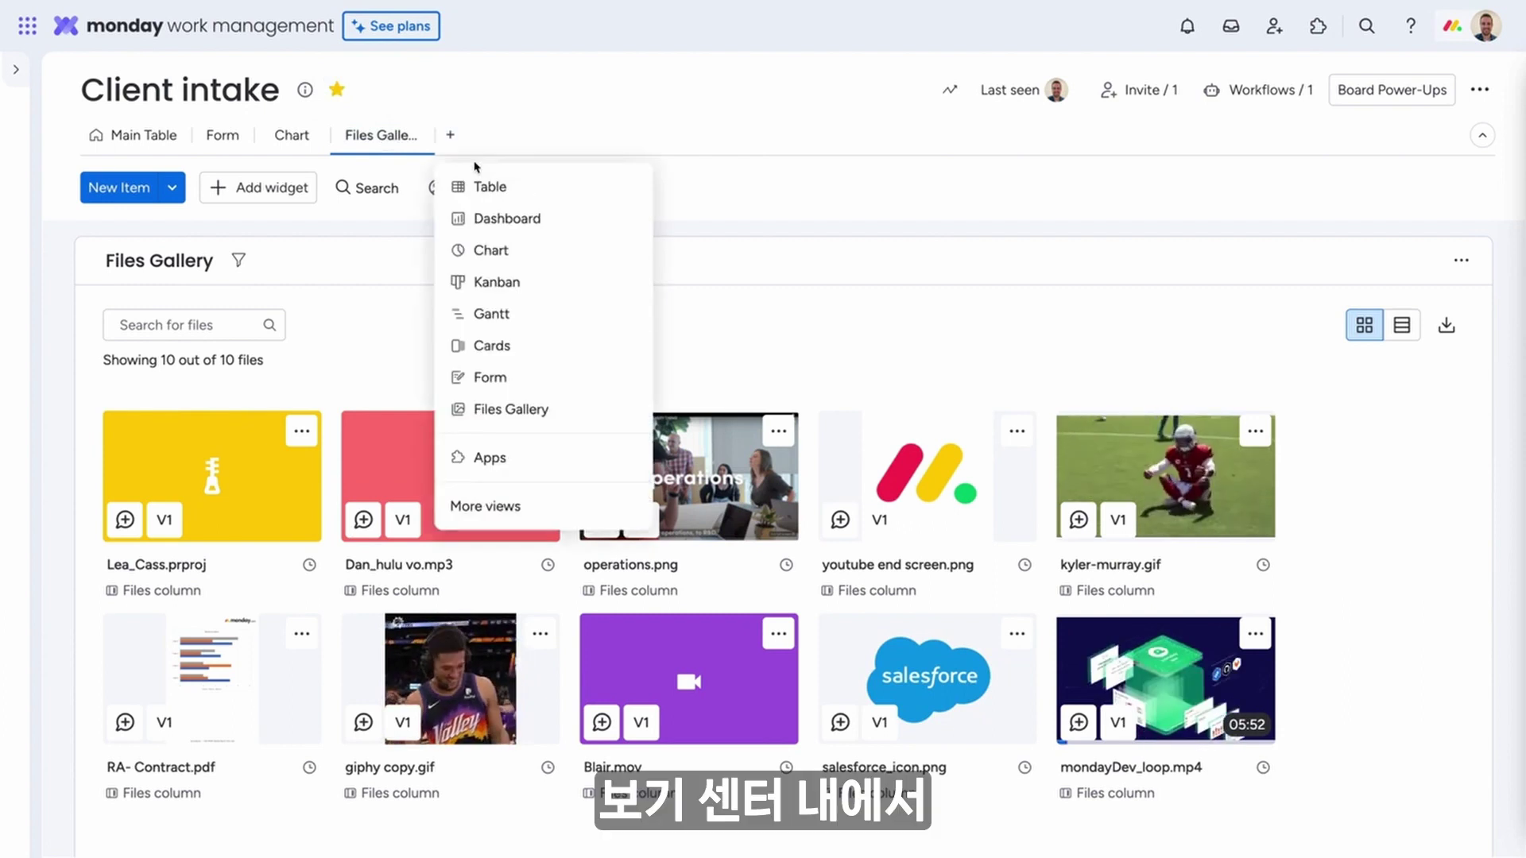
click(526, 505)
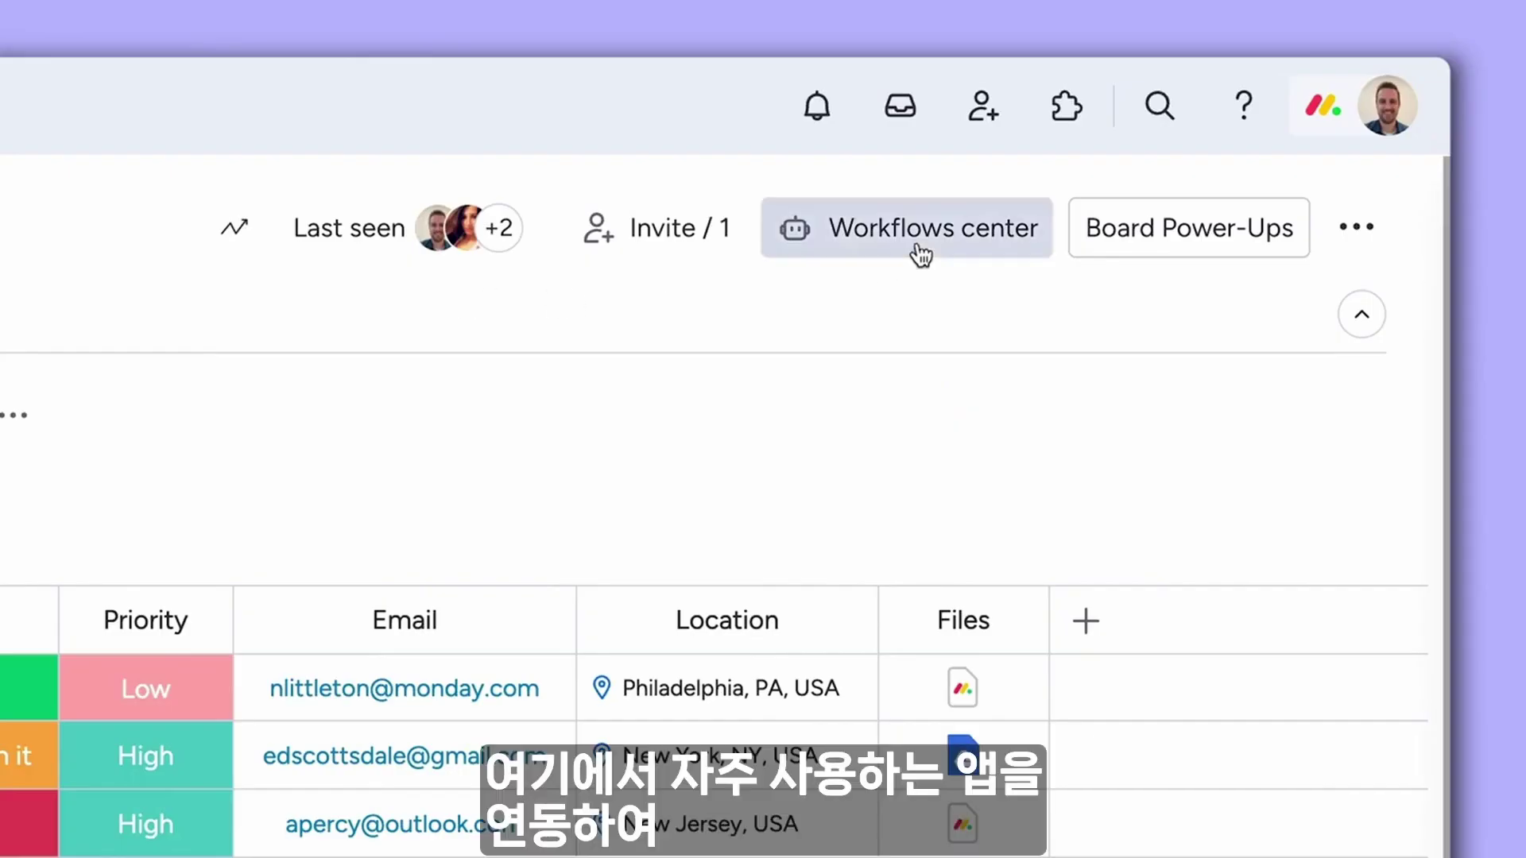
Step: Start connecting Slack from Apps & Integrations in the Workflows center
click(916, 250)
click(211, 191)
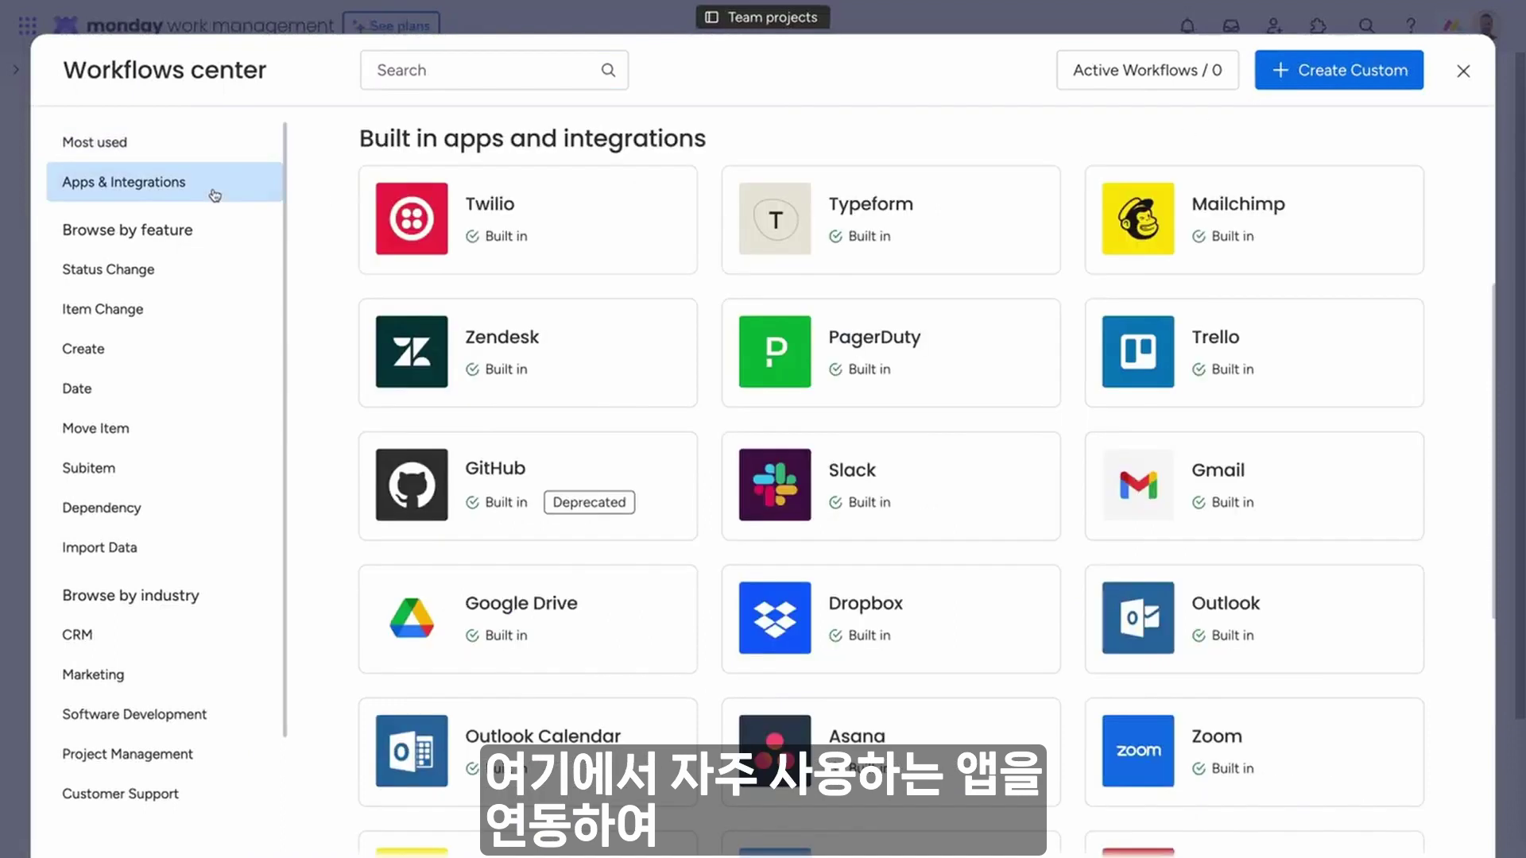
click(922, 511)
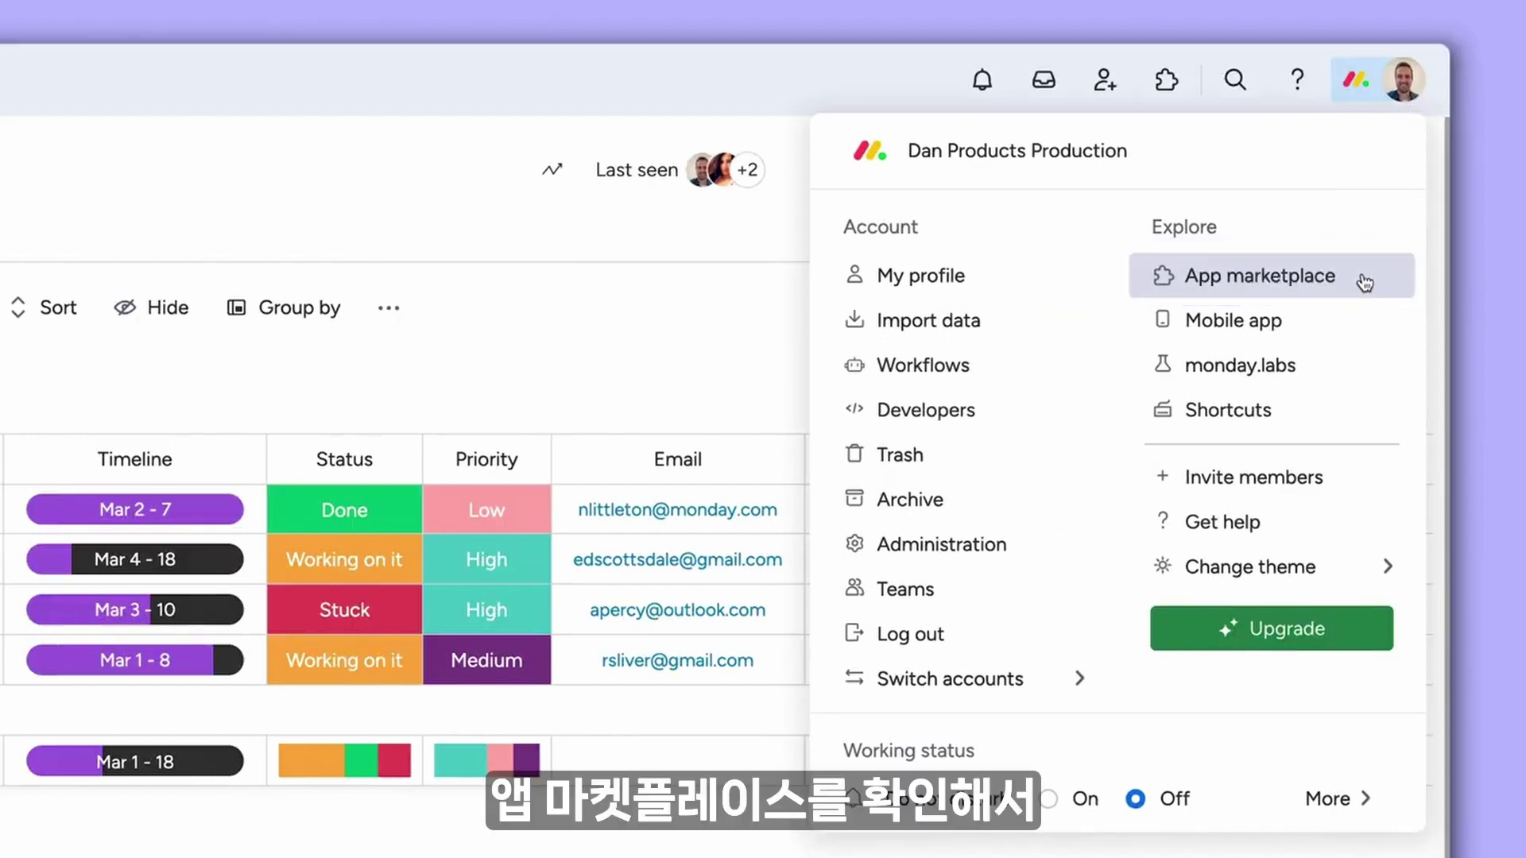
Step: Browse the apps marketplace's third-party apps such as Eazyform, Unito and Meetly
click(1364, 283)
scroll(630, 487, down, 4)
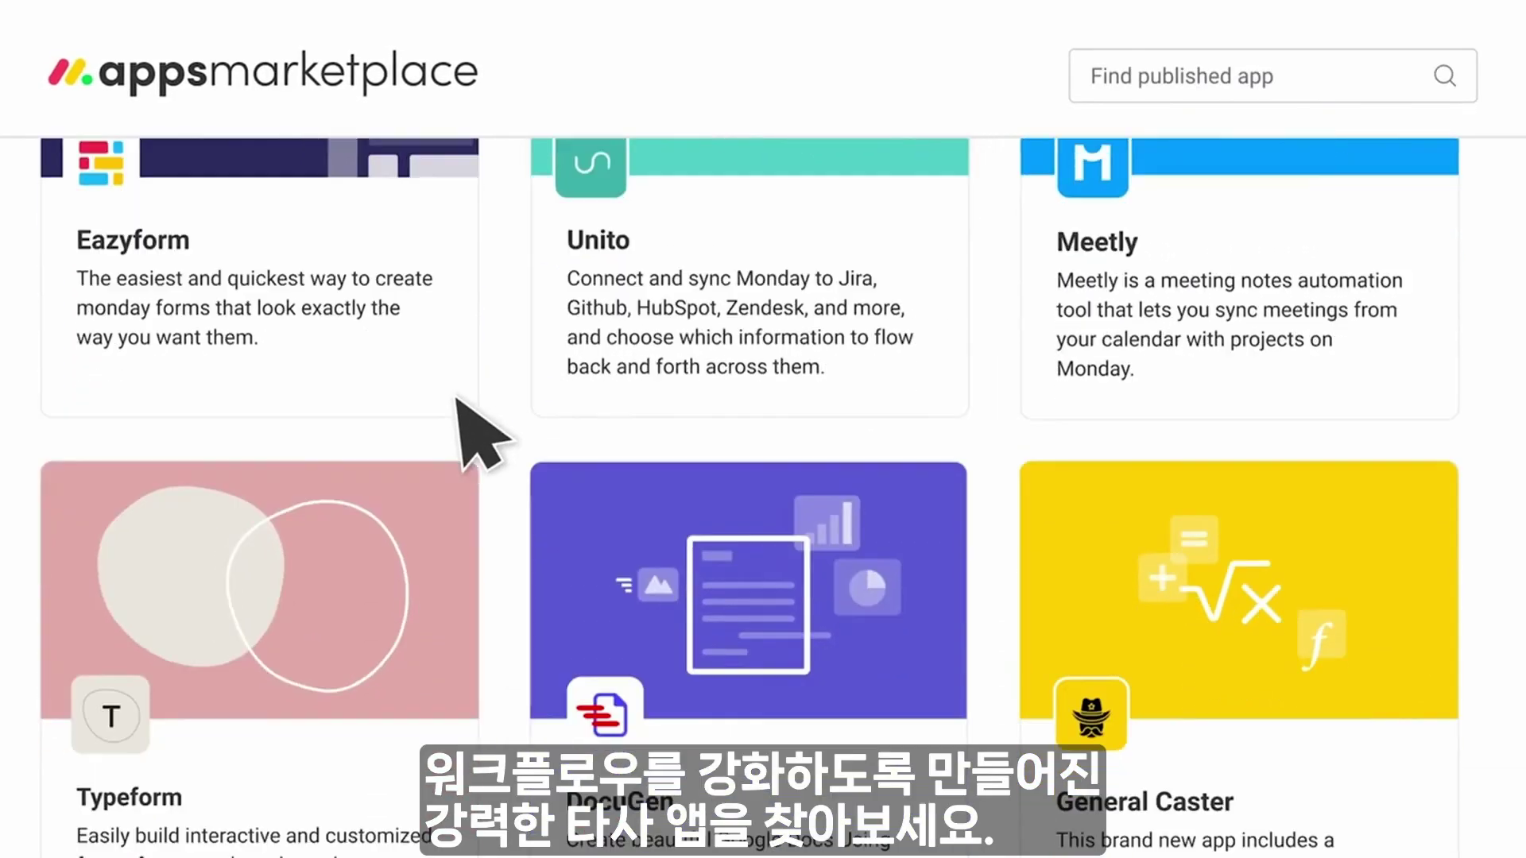
scroll(461, 406, down, 10)
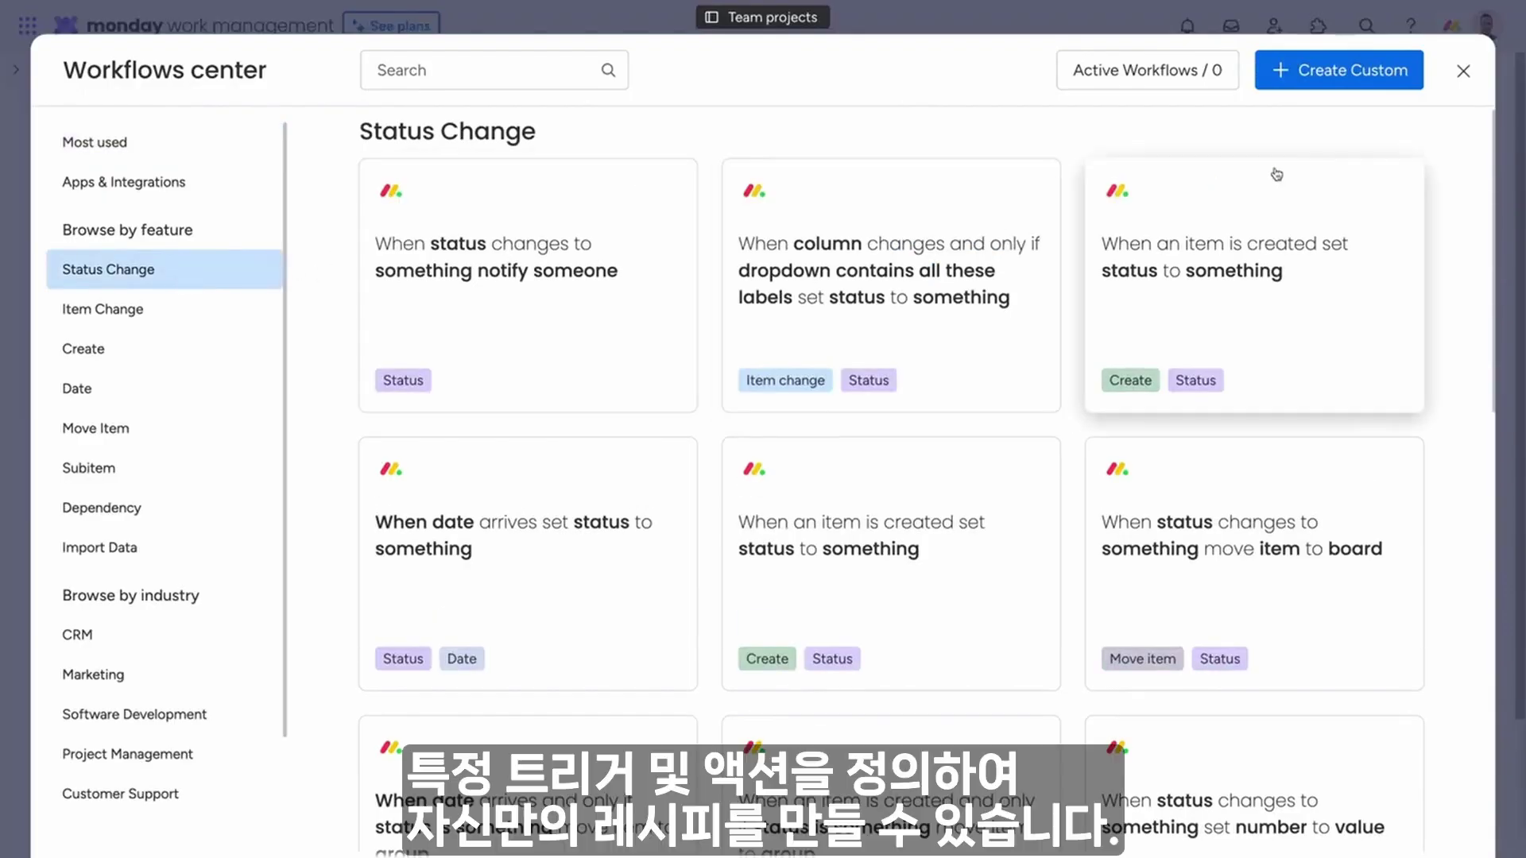
Step: Create a custom automation: when Status changes to Done, notify a teammate
click(1361, 85)
click(736, 209)
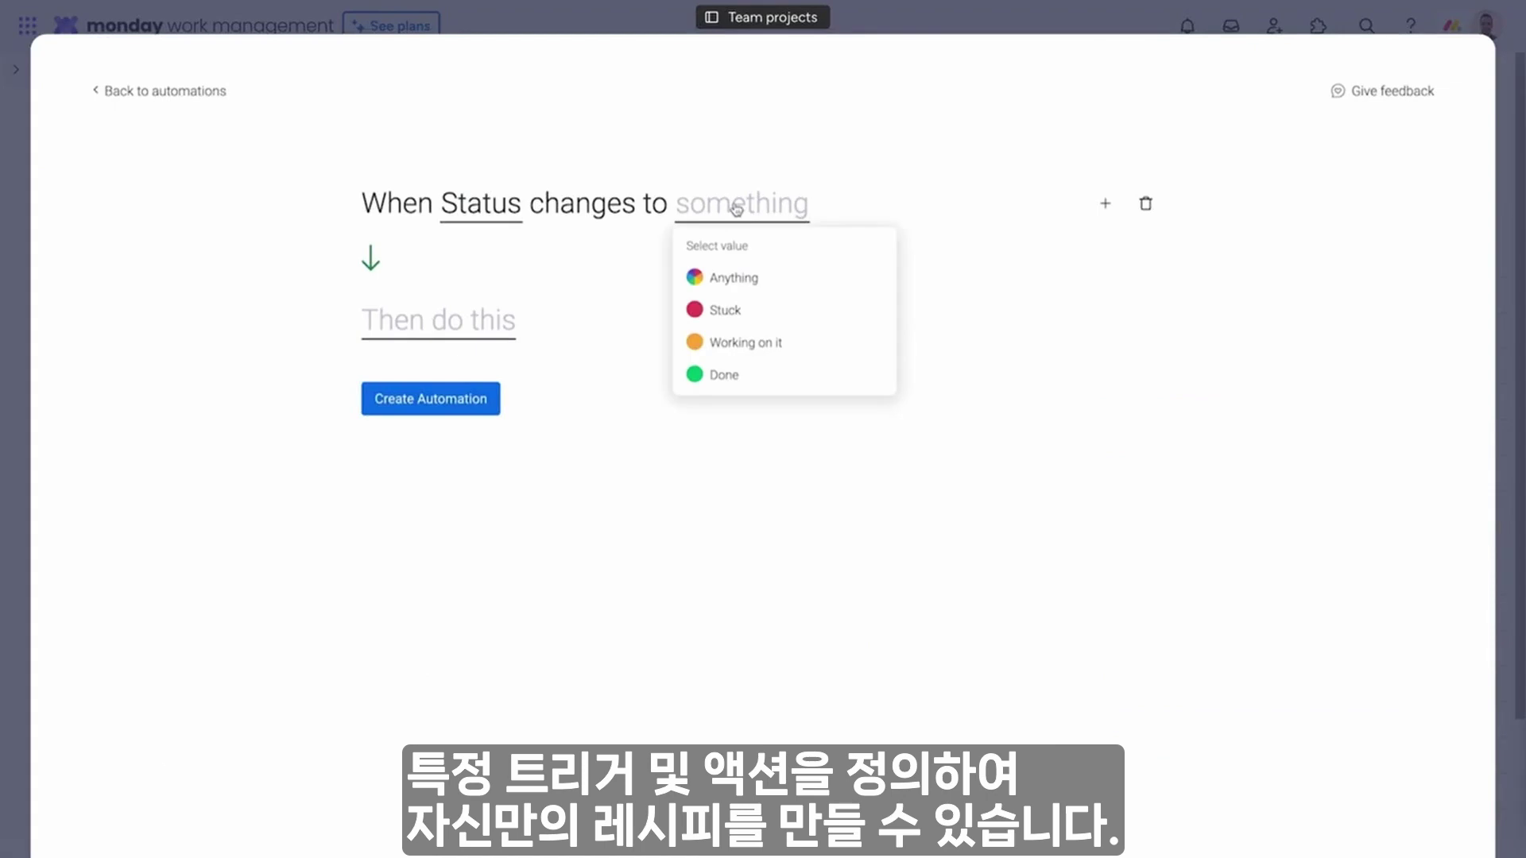
click(737, 376)
click(479, 331)
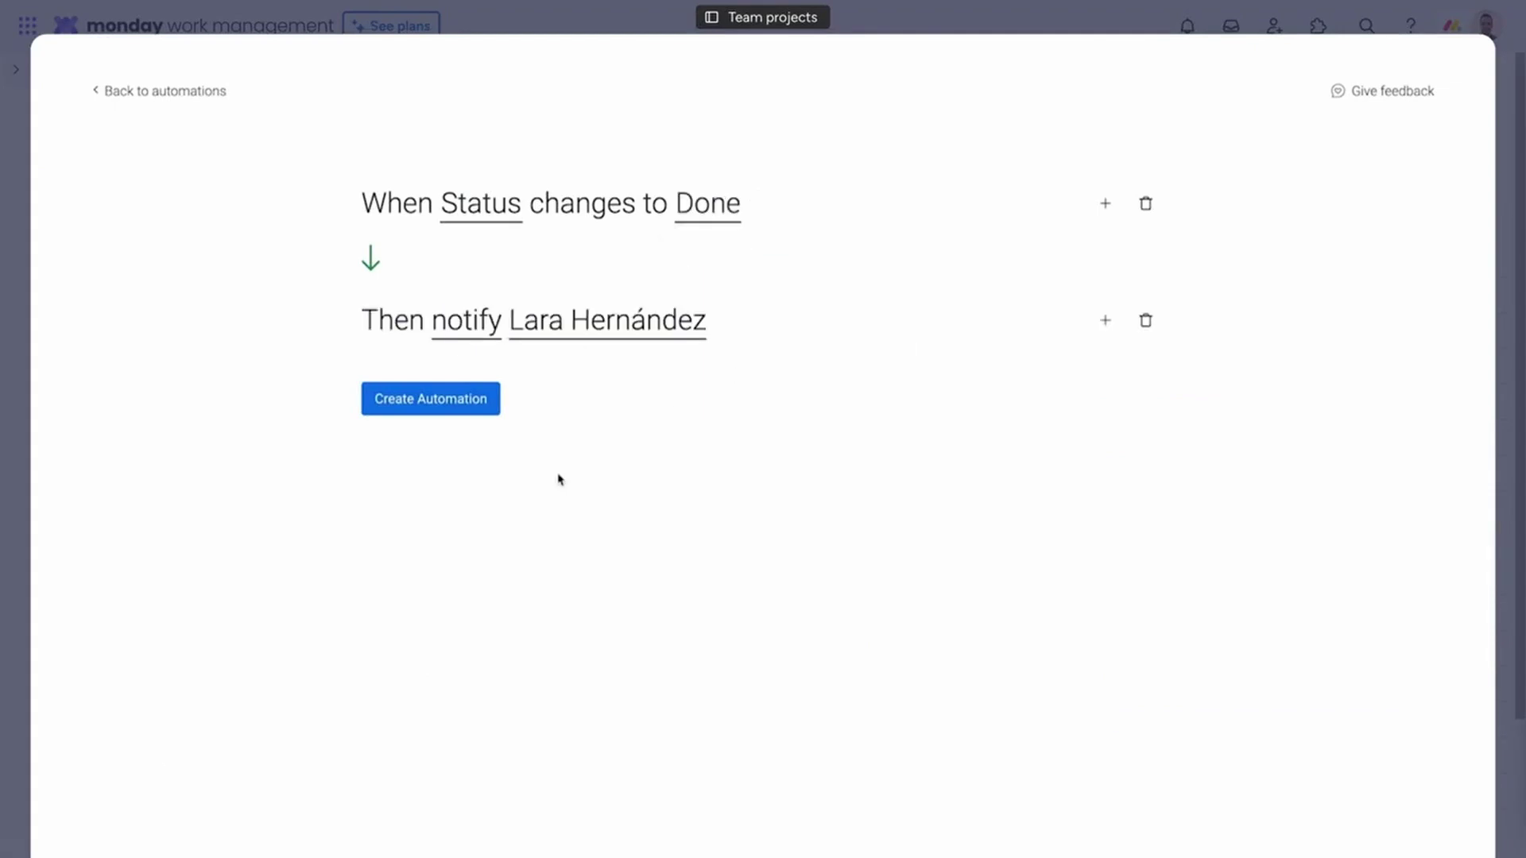
click(428, 399)
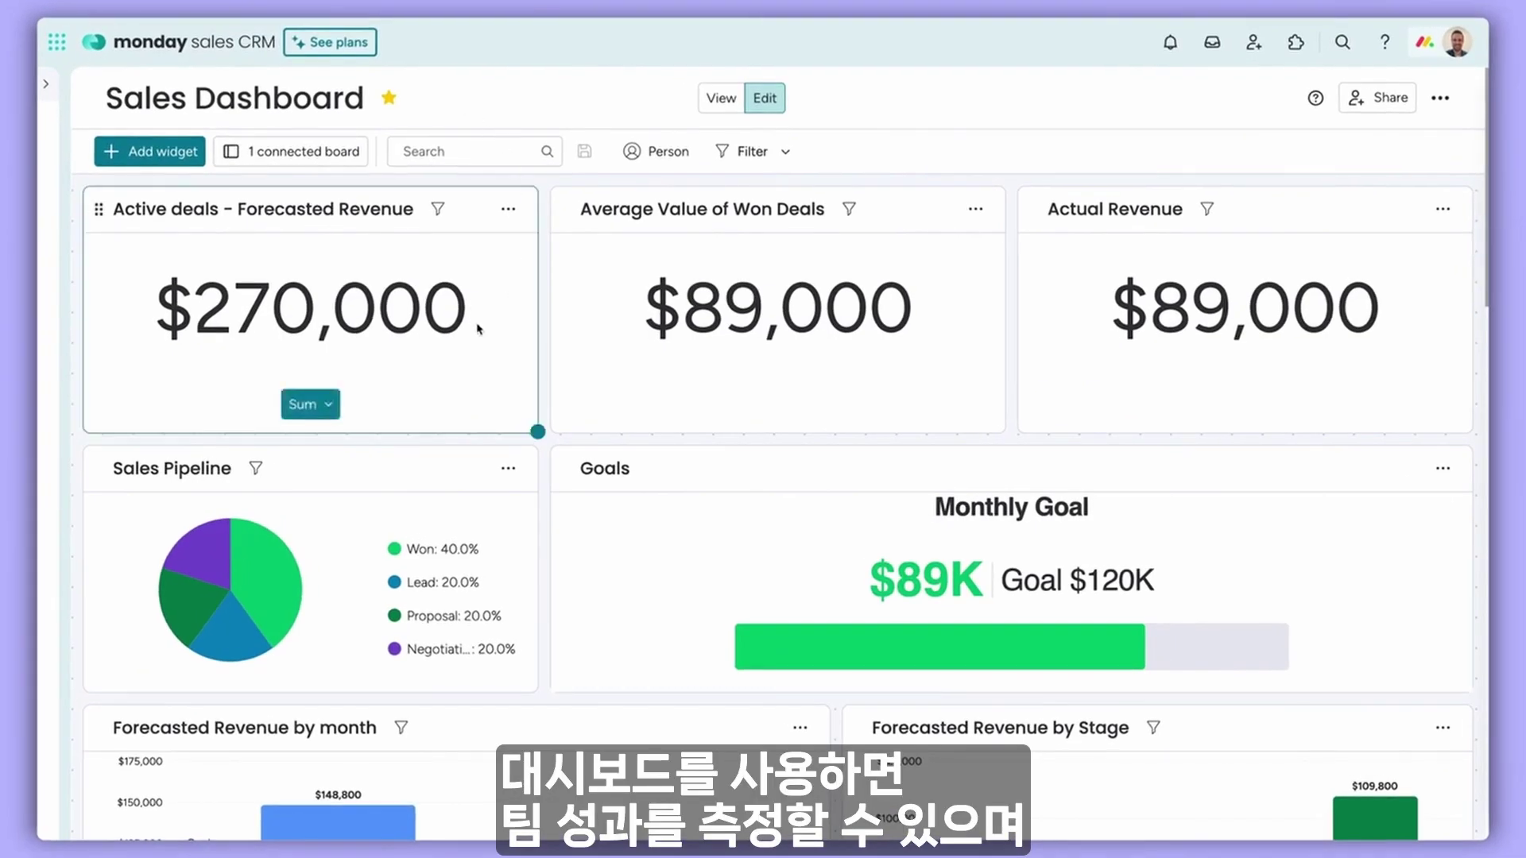
Step: Review the Sales Dashboard widgets and move on to the Meeting Summary doc
mouse_move(285, 609)
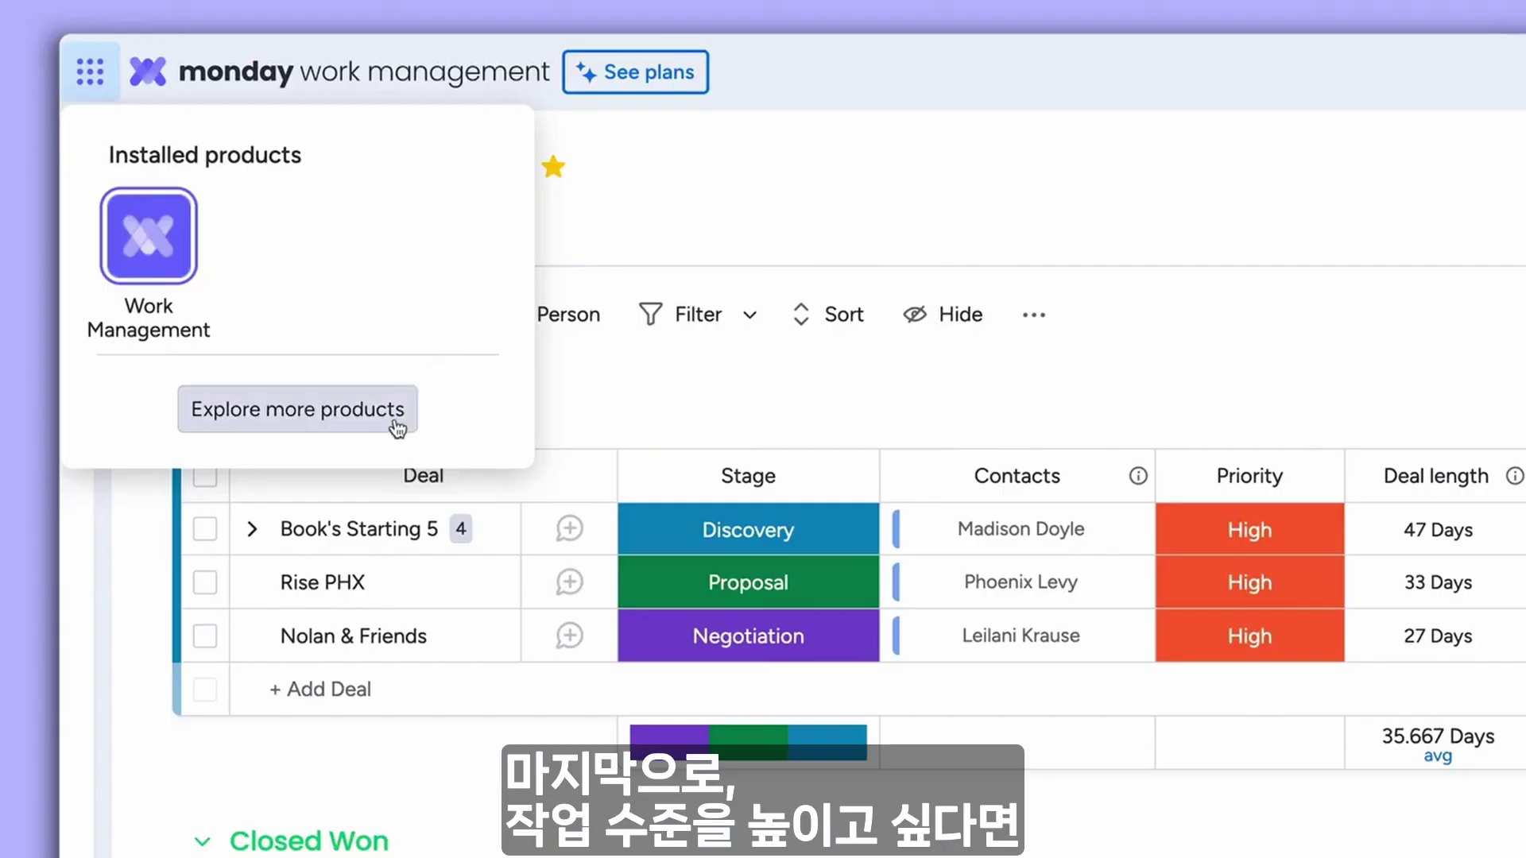
Step: Open the Product store with monday sales CRM and monday dev via Explore more products
click(396, 429)
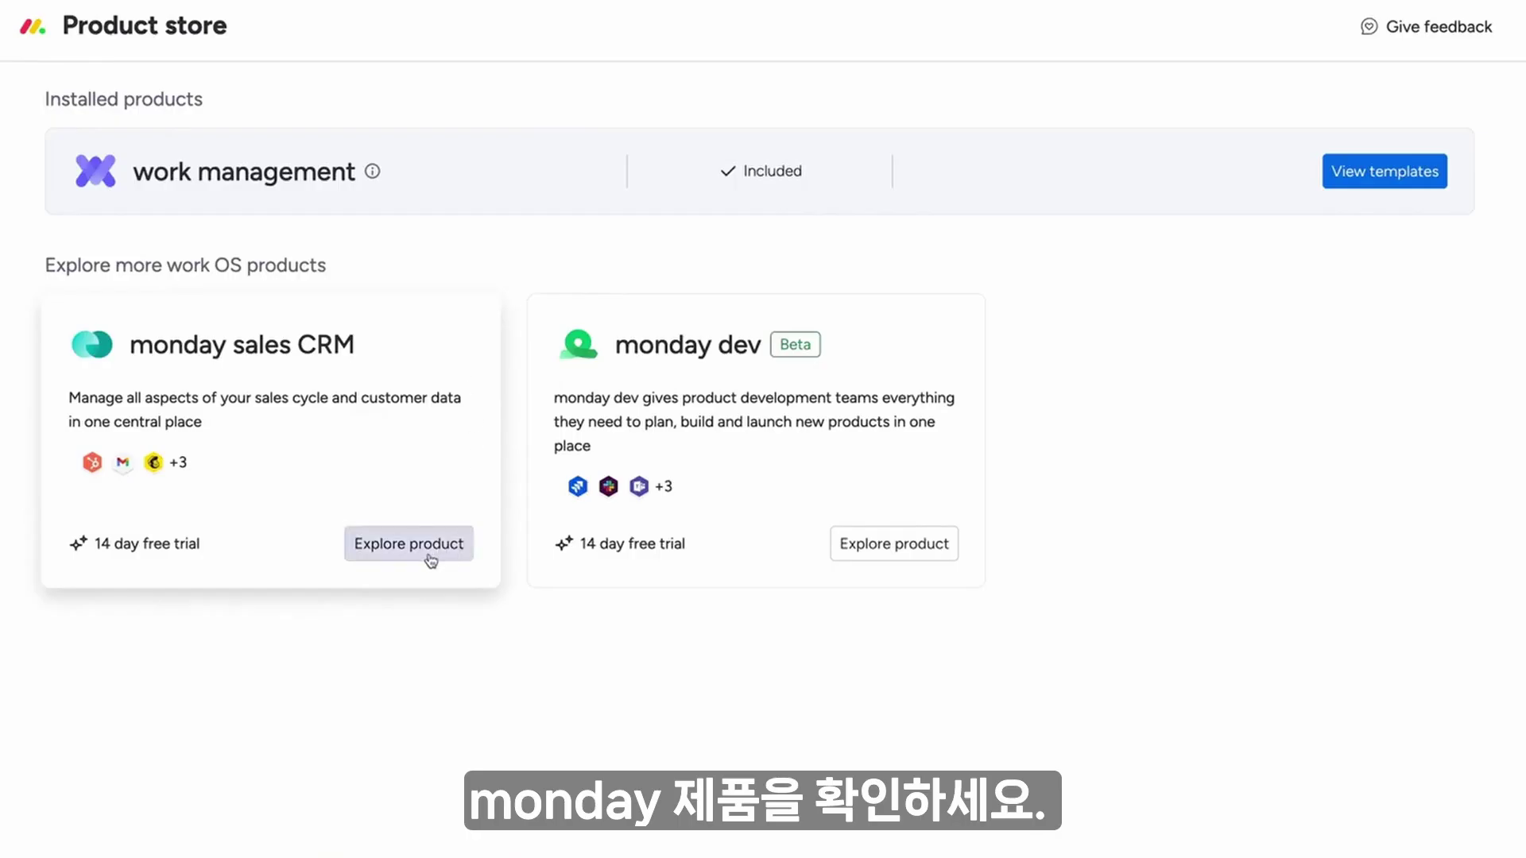